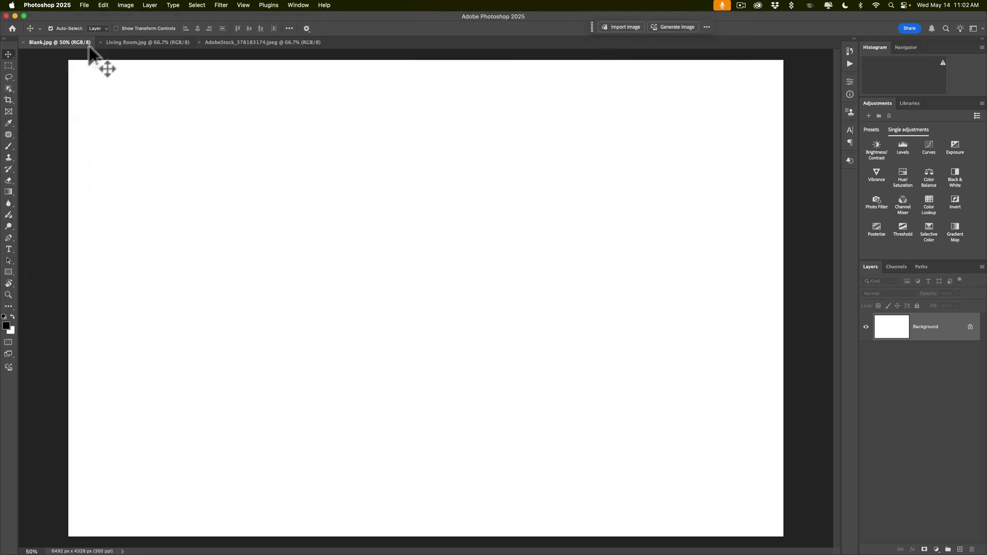
# - After reviewing the toolbar layout, switch the Frame tool to custom-shape frame mode
pyautogui.click(83, 6)
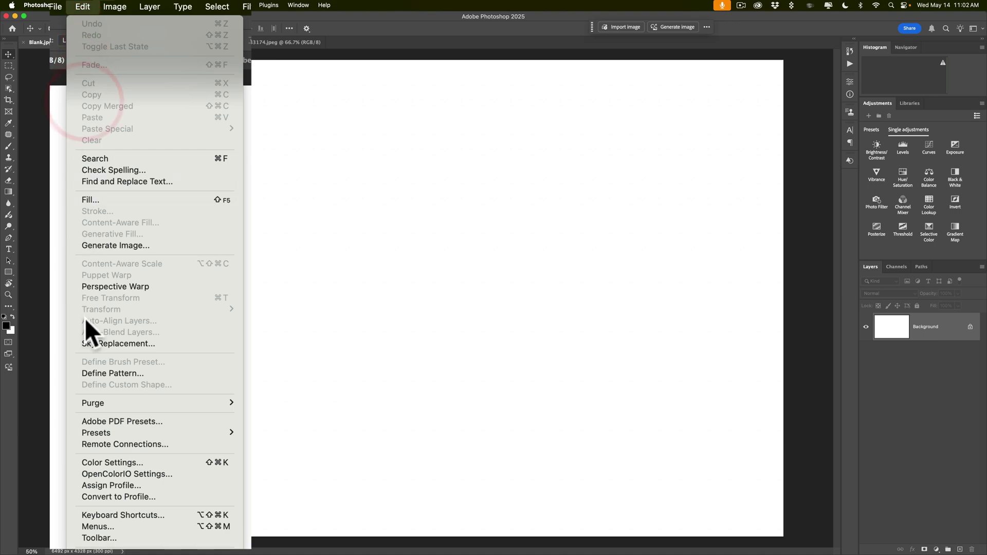
pyautogui.click(100, 538)
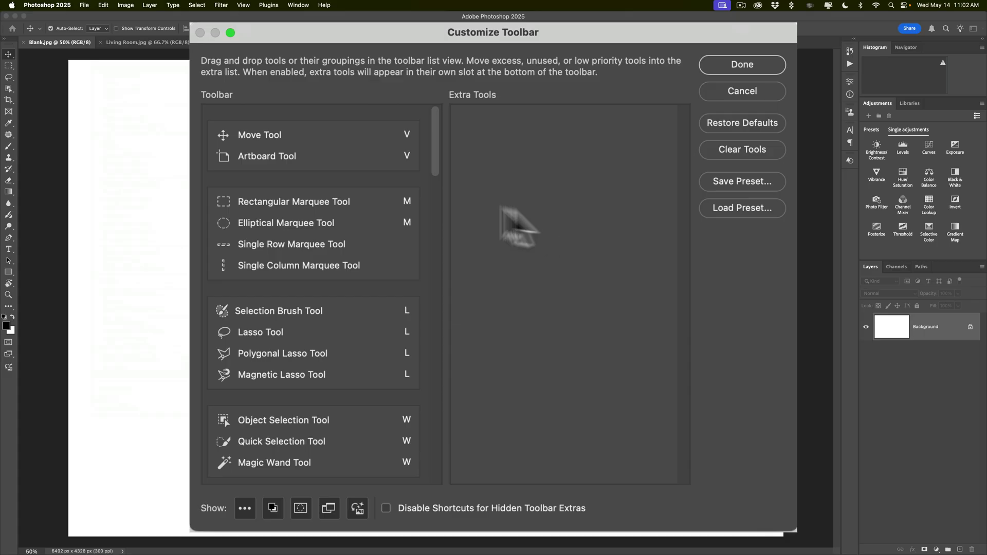
pyautogui.click(631, 154)
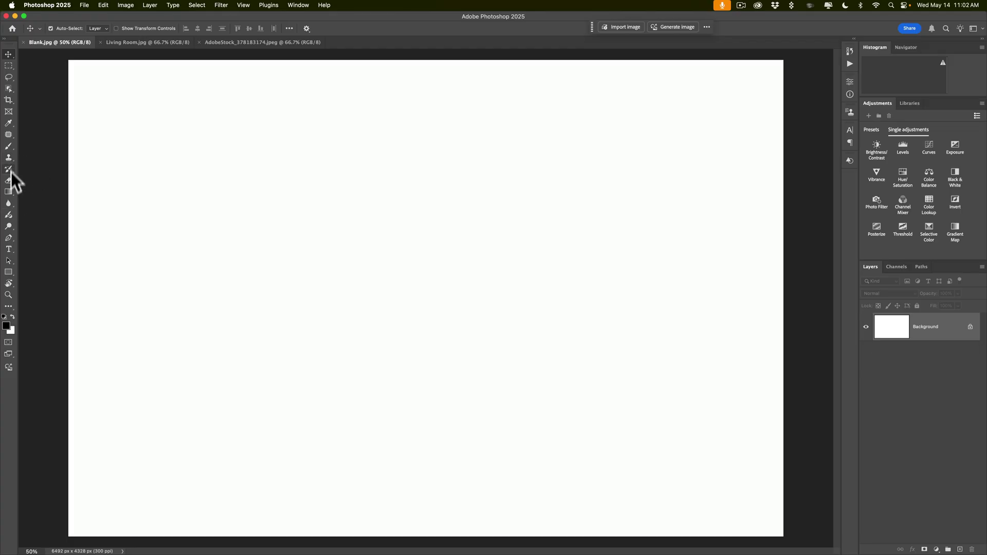
pyautogui.click(10, 112)
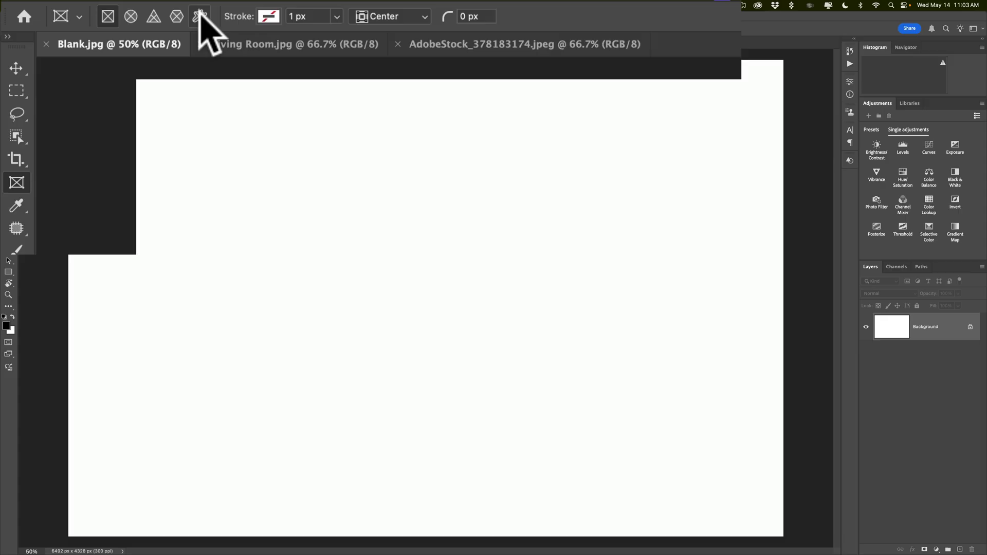
pyautogui.click(200, 16)
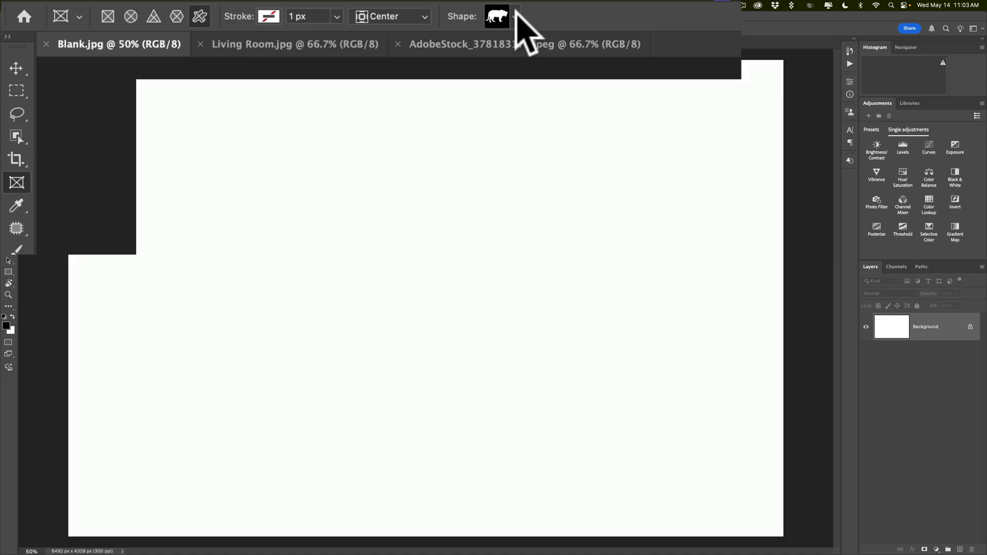
# - Choose the schooner sailboat from the Boats shape collection as the frame shape
pyautogui.click(516, 16)
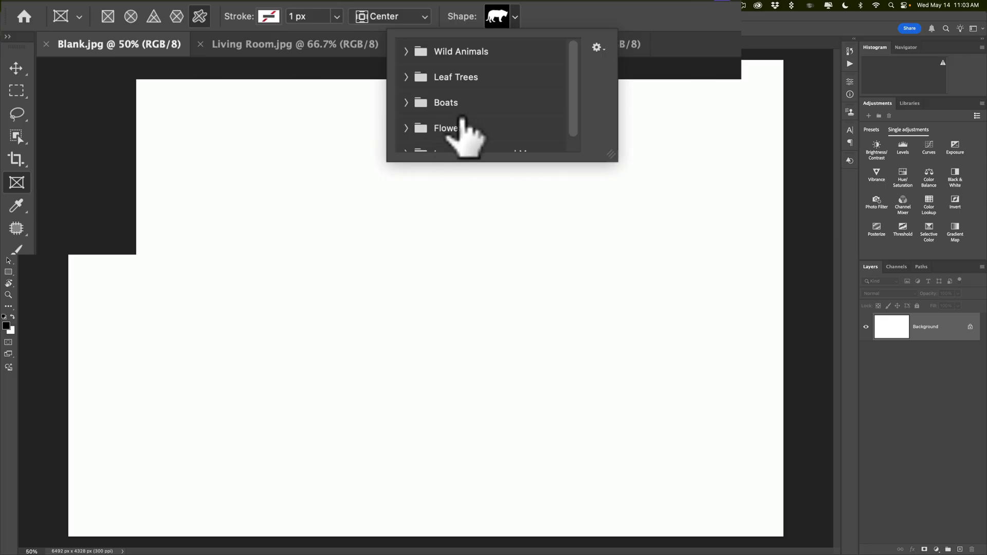
pyautogui.scroll(-1, 463, 123)
pyautogui.scroll(1, 471, 122)
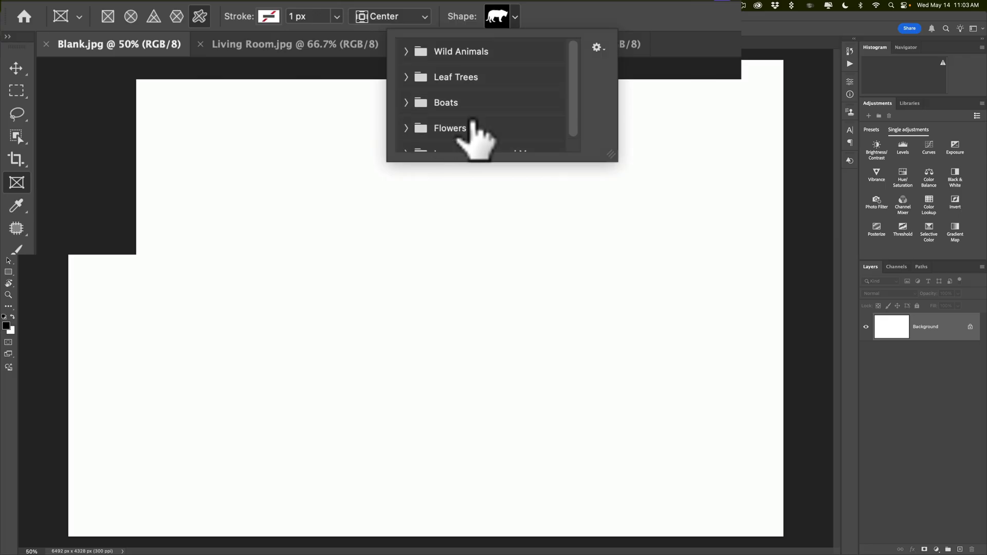
pyautogui.scroll(-1, 470, 126)
pyautogui.scroll(1, 474, 132)
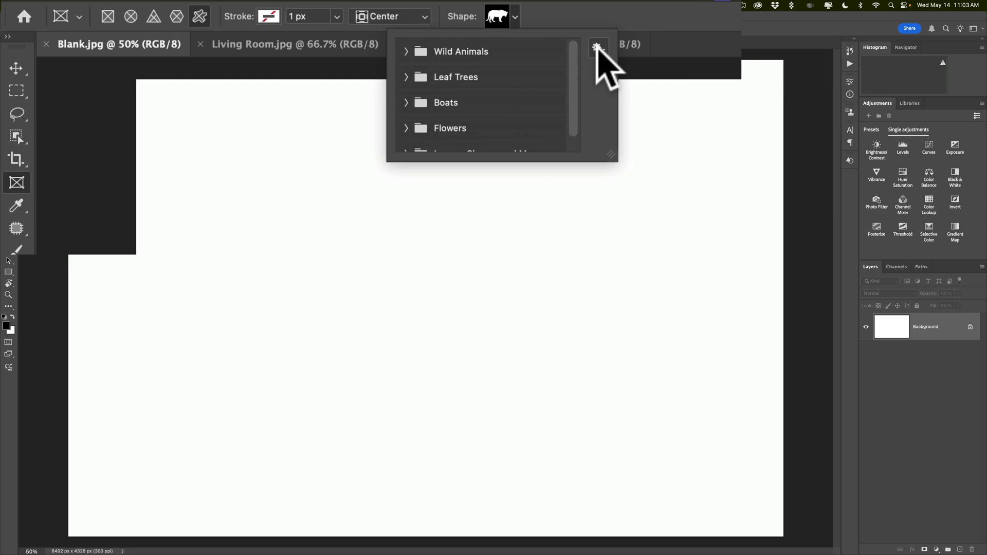
pyautogui.click(597, 48)
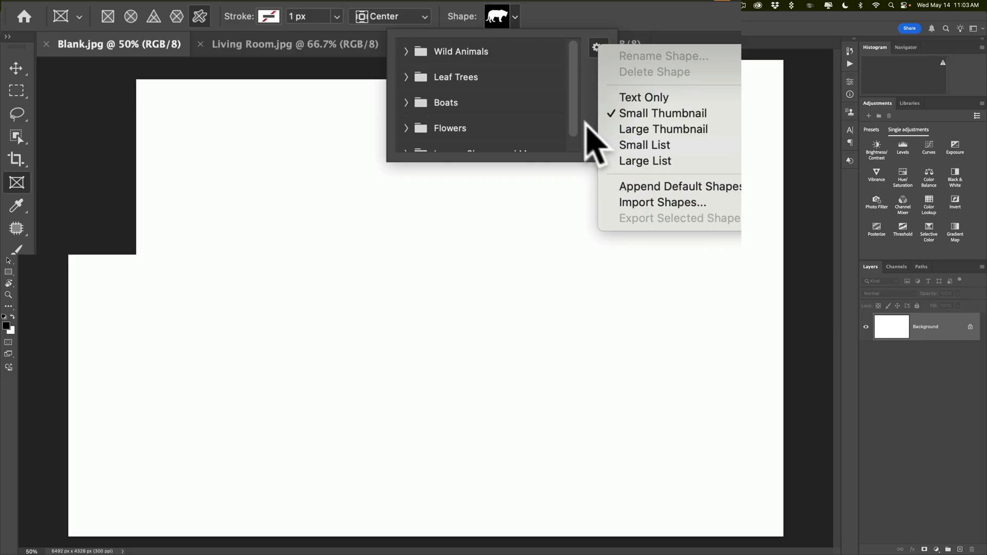
pyautogui.click(570, 117)
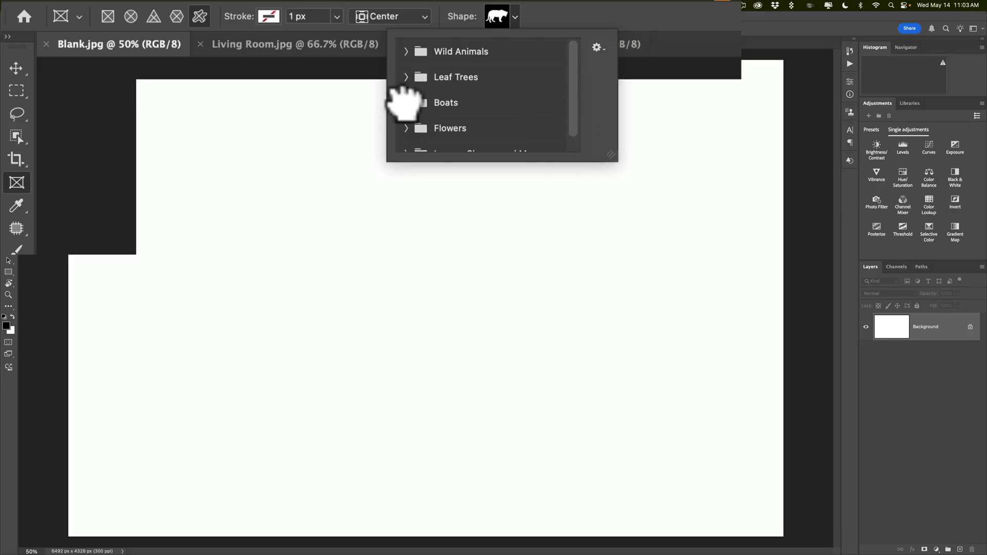
pyautogui.click(427, 101)
pyautogui.scroll(-2, 442, 98)
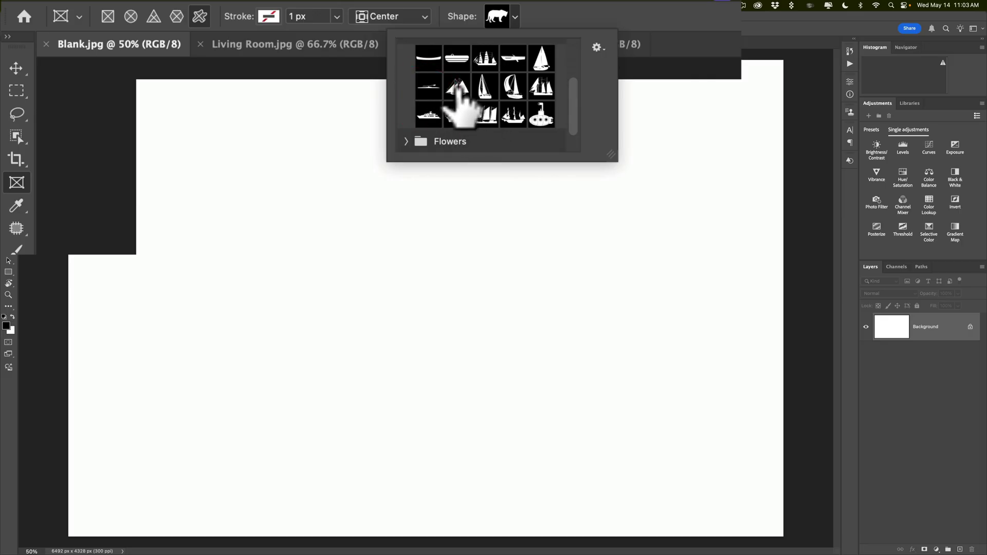
pyautogui.click(457, 87)
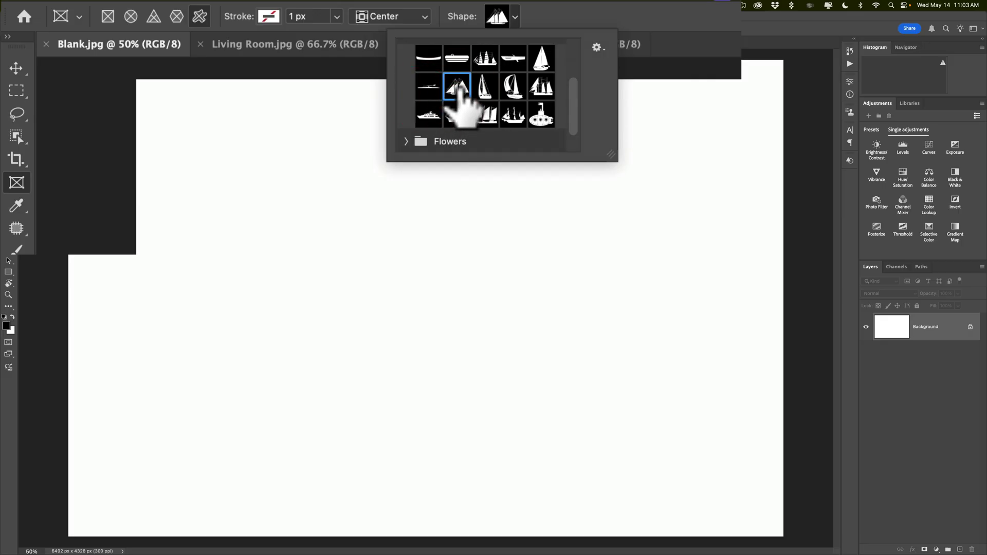
pyautogui.click(551, 11)
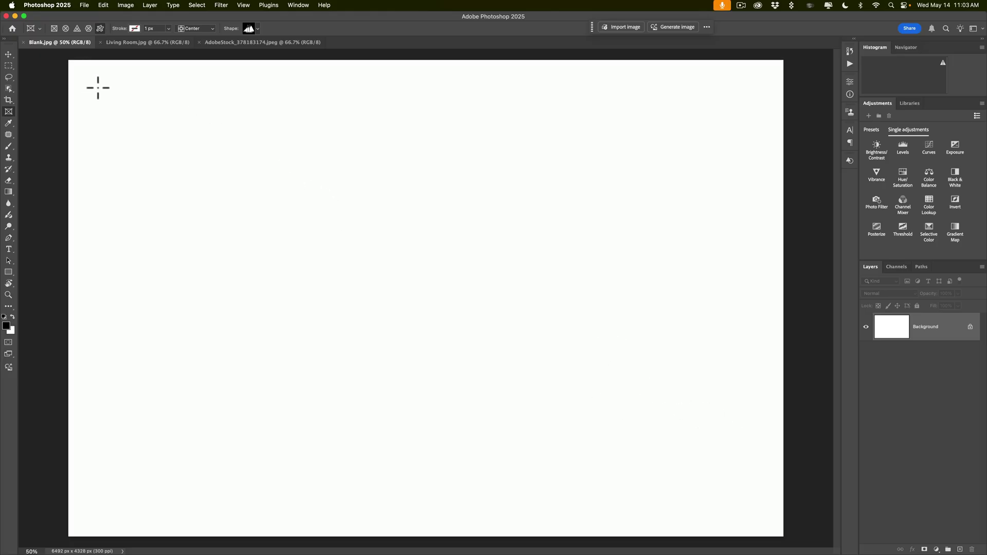
# - Draw a schooner-shaped Frame 1 spanning most of the Blank.jpg canvas
pyautogui.moveTo(97, 88); pyautogui.dragTo(760, 517)
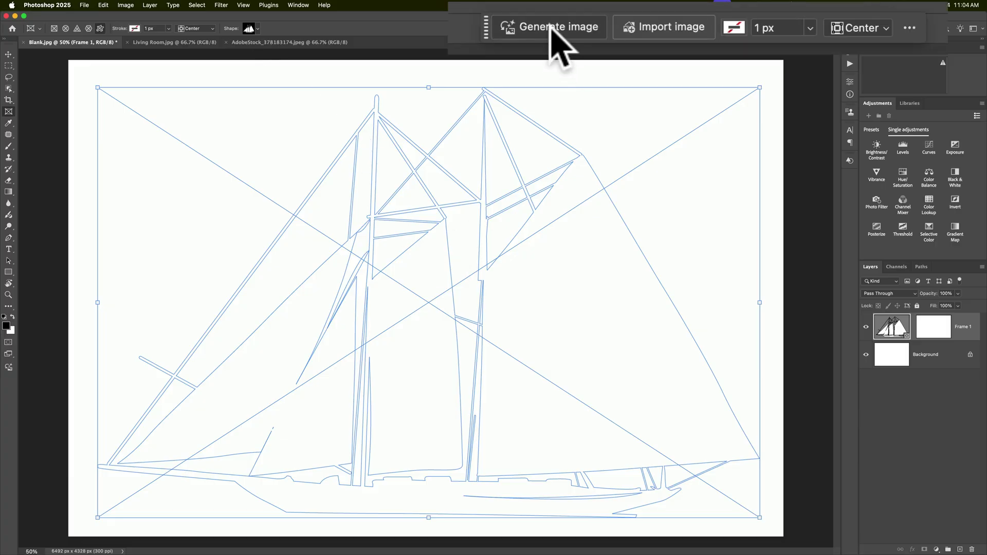
# - Generate a 'Warm sunset' photo-type image to fill the sailboat frame
pyautogui.click(555, 28)
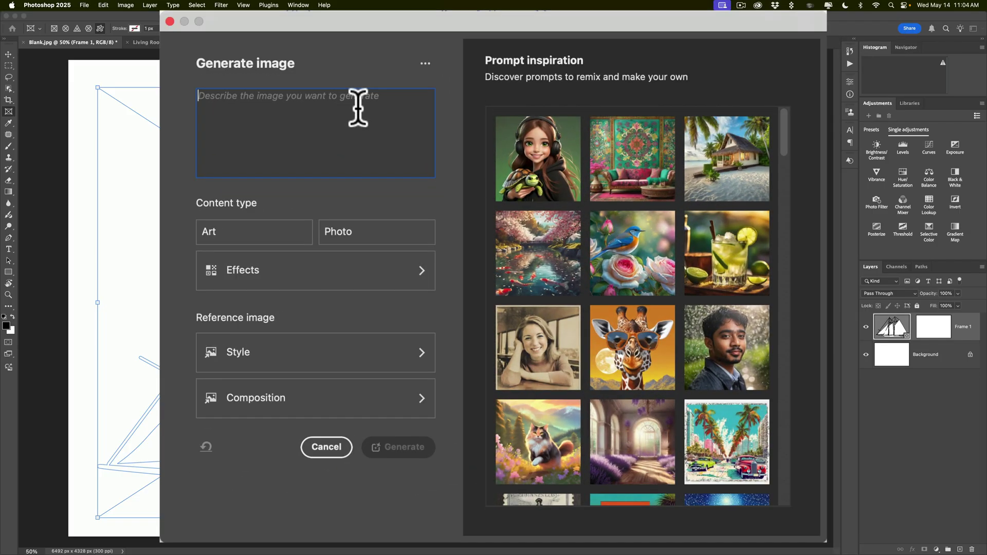
pyautogui.write('Warm su')
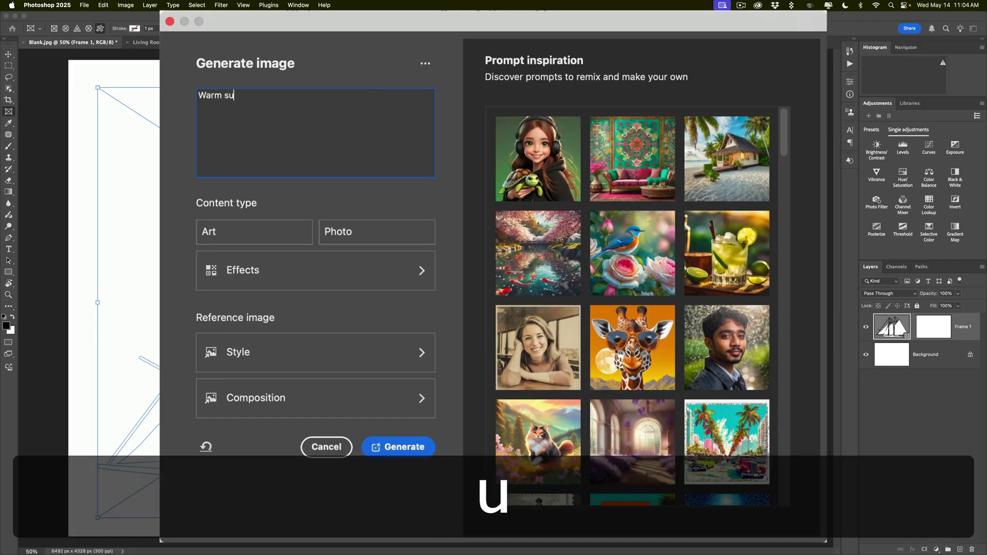
pyautogui.write('nset')
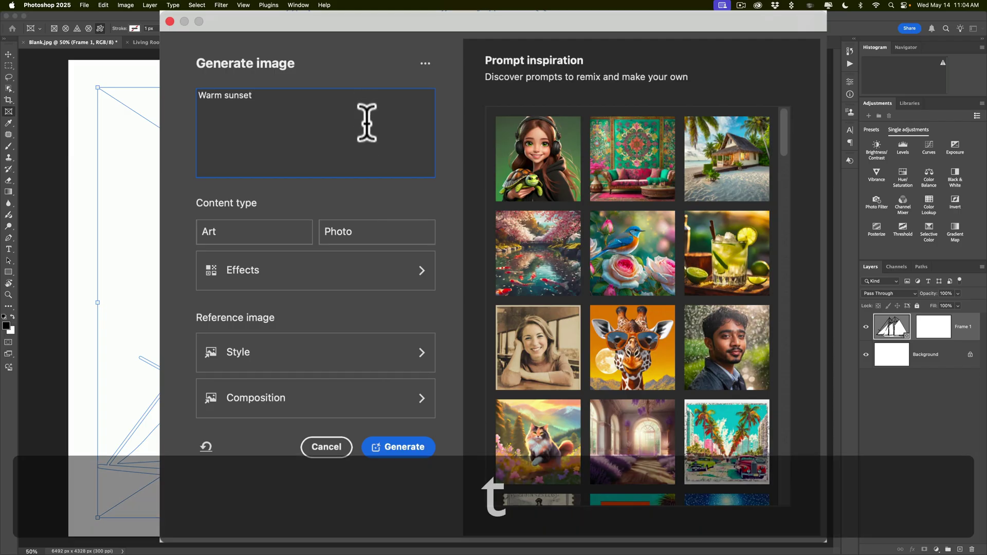
pyautogui.click(357, 231)
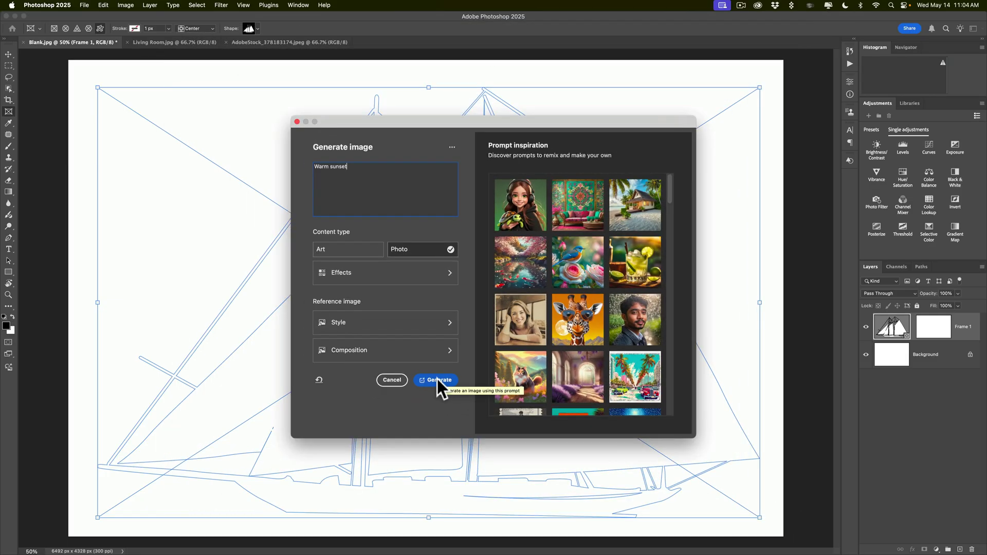
pyautogui.click(437, 379)
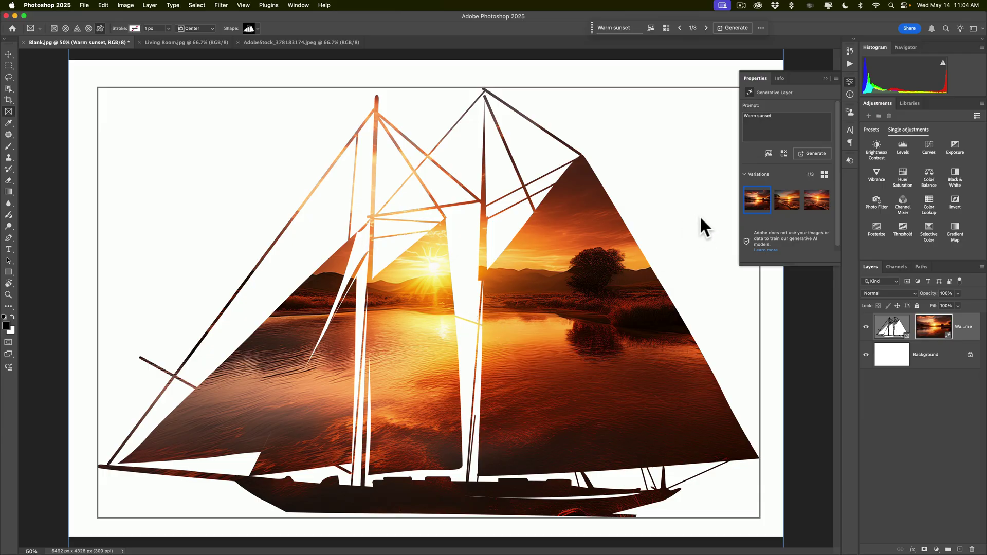
# - Preview all three sunset variations, keep the first river-and-tree one, and close Properties
pyautogui.moveTo(781, 203)
pyautogui.click(782, 205)
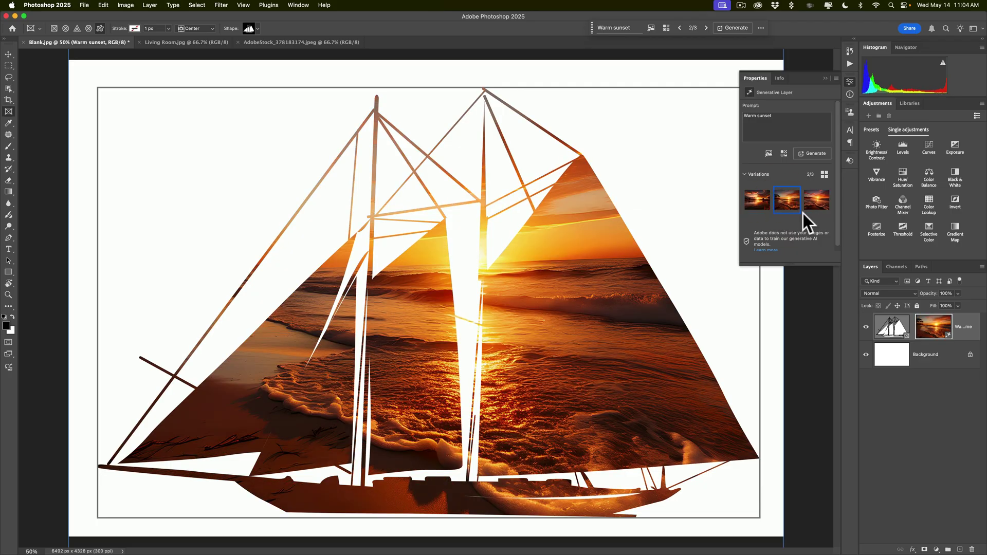
pyautogui.click(814, 202)
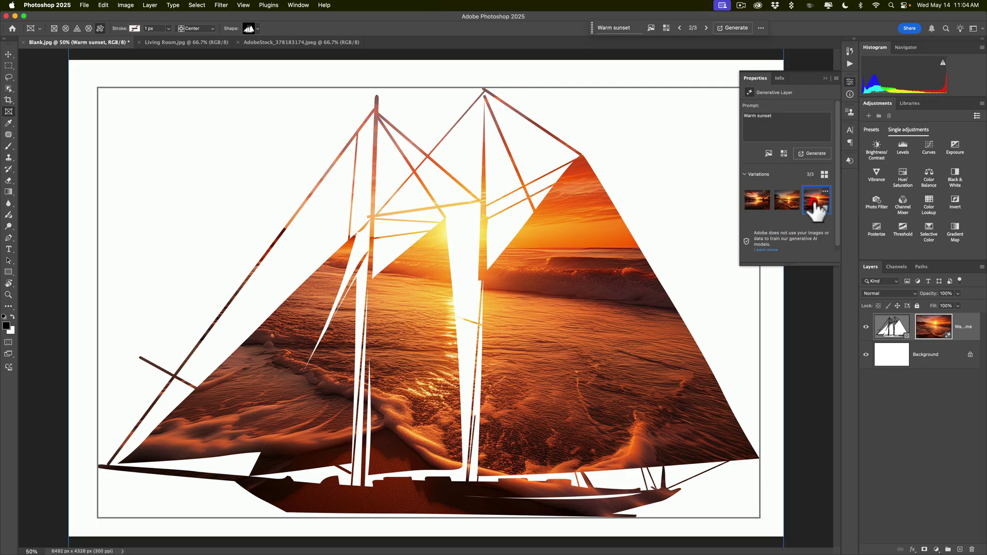
pyautogui.click(757, 202)
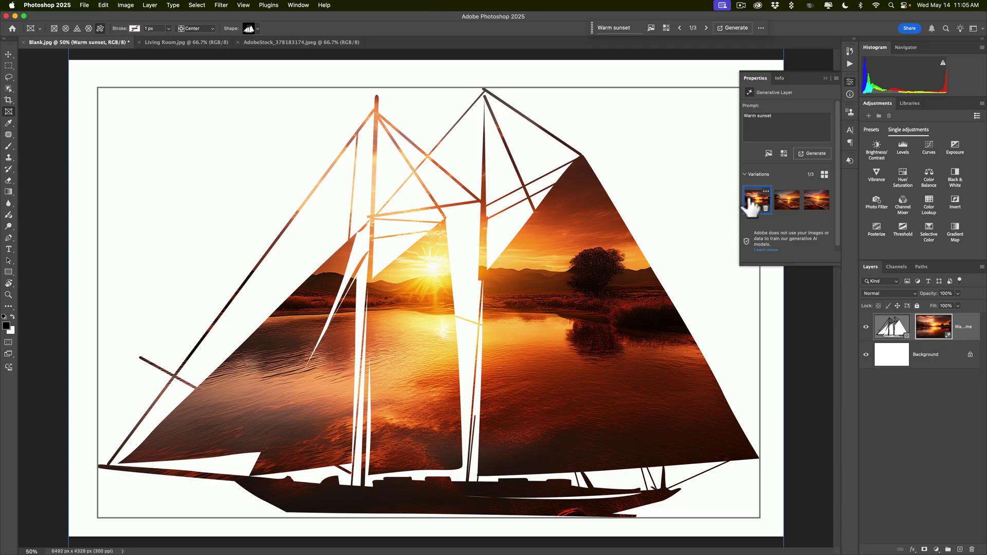
pyautogui.click(826, 77)
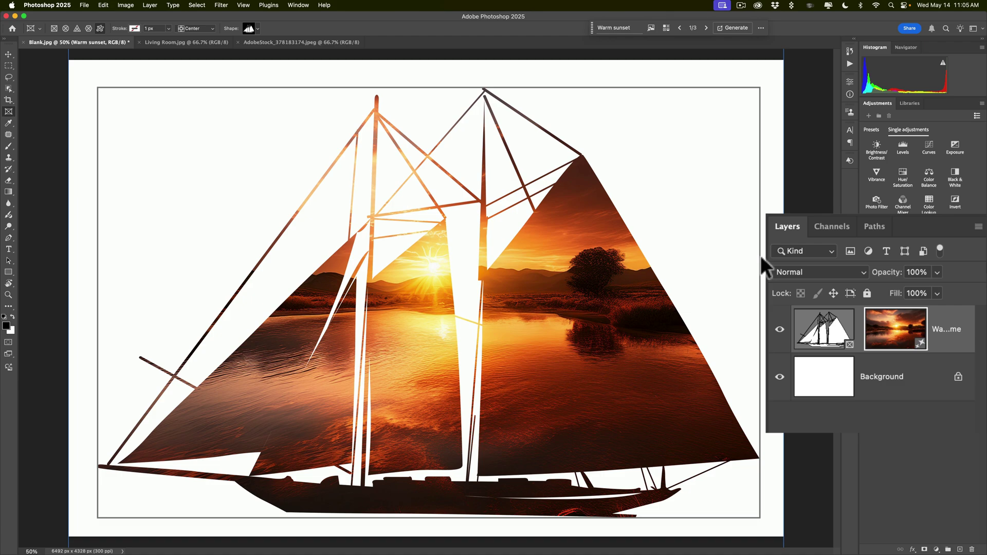
# - Stretch the sailboat frame's top, left and right edges outward to nearly fill the canvas
pyautogui.click(823, 326)
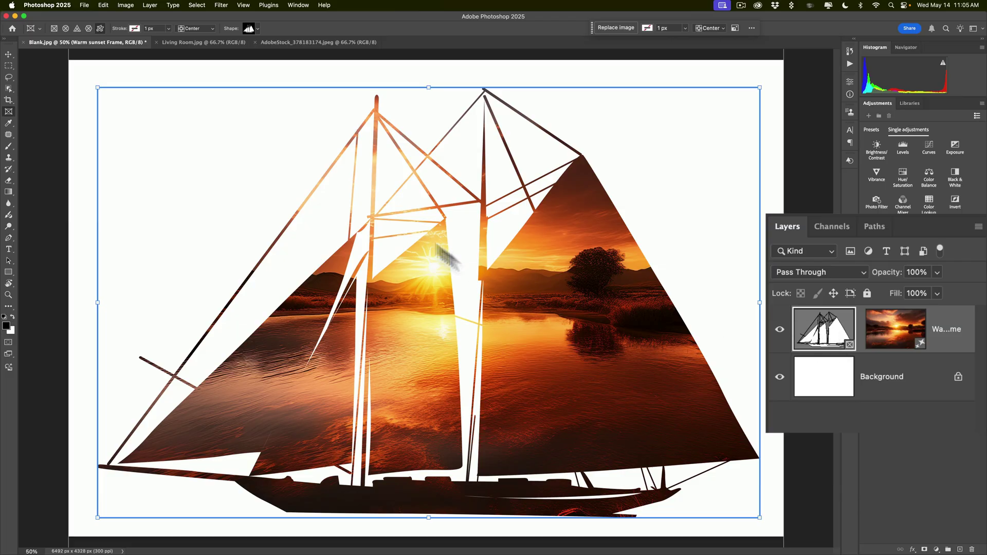
pyautogui.moveTo(430, 89); pyautogui.dragTo(430, 73)
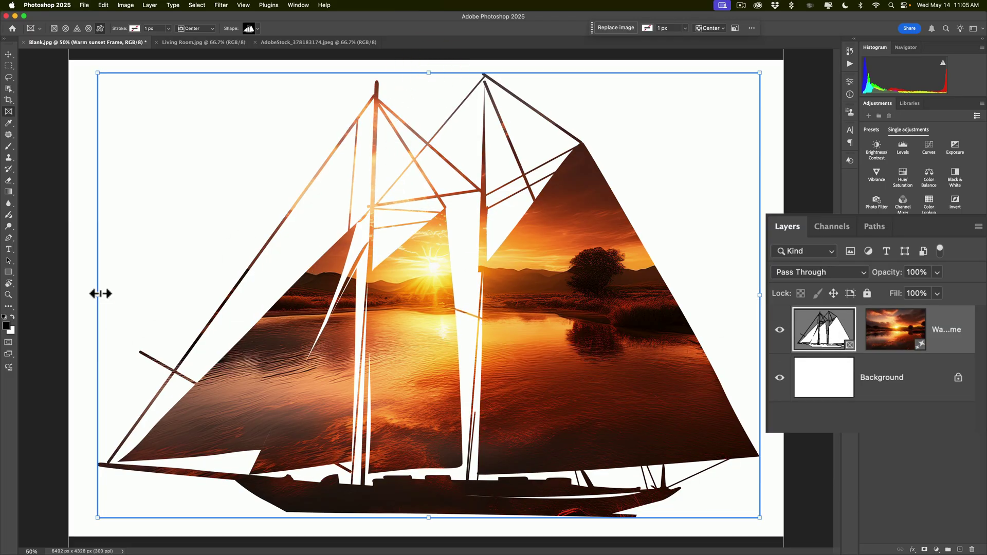
pyautogui.moveTo(97, 295); pyautogui.dragTo(85, 295)
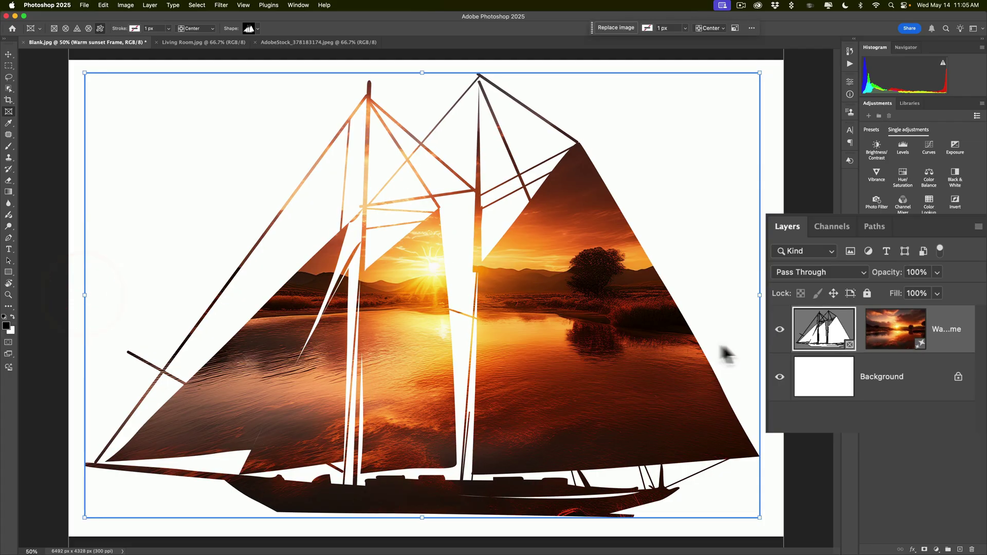
pyautogui.moveTo(759, 295); pyautogui.dragTo(769, 295)
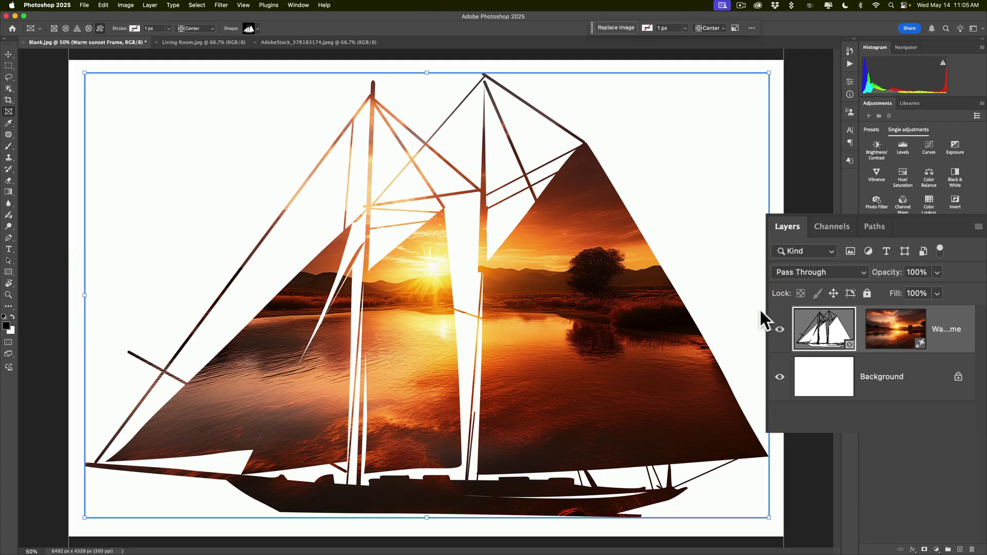
# - Shift the sunset image inside the frame and shrink it from the bottom and top edges
pyautogui.click(894, 336)
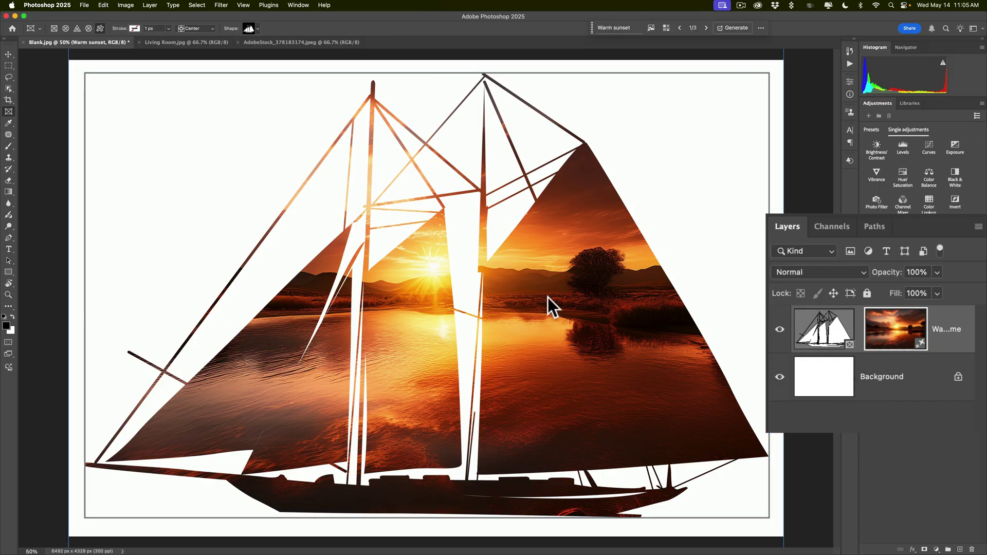
pyautogui.moveTo(548, 298)
pyautogui.mouseDown()
pyautogui.moveTo(521, 298)
pyautogui.moveTo(548, 300)
pyautogui.moveTo(542, 293)
pyautogui.mouseUp()
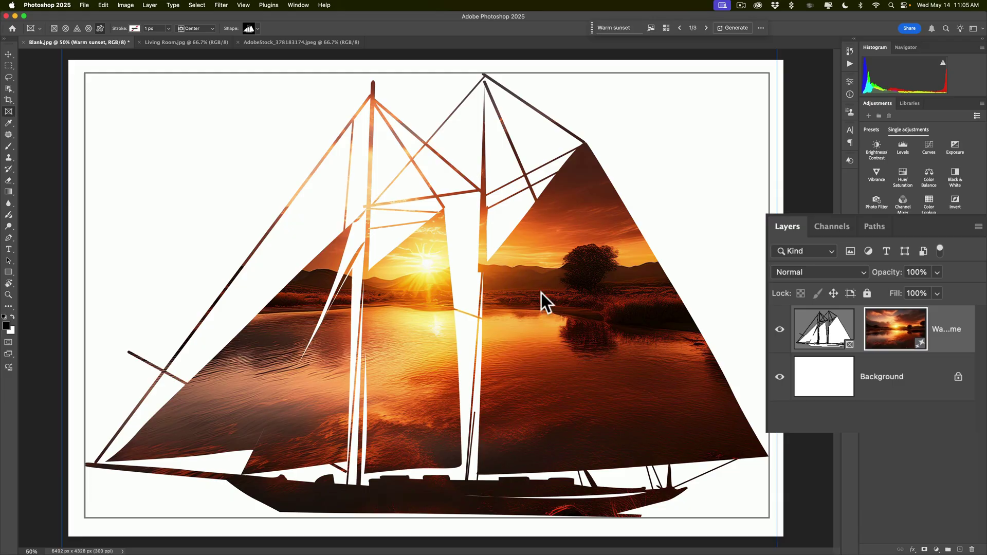
pyautogui.press('super+t')
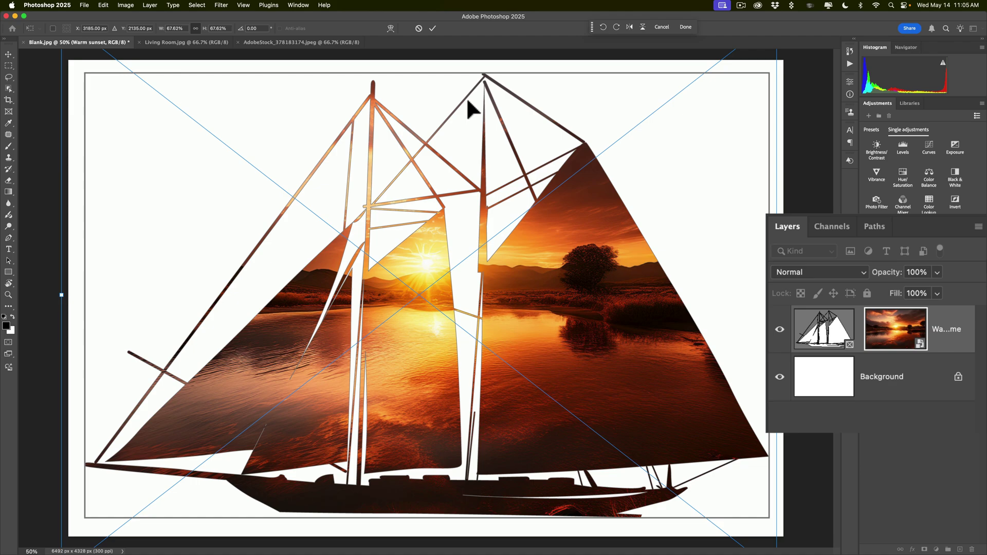
pyautogui.press('super')
pyautogui.press('super+minus')
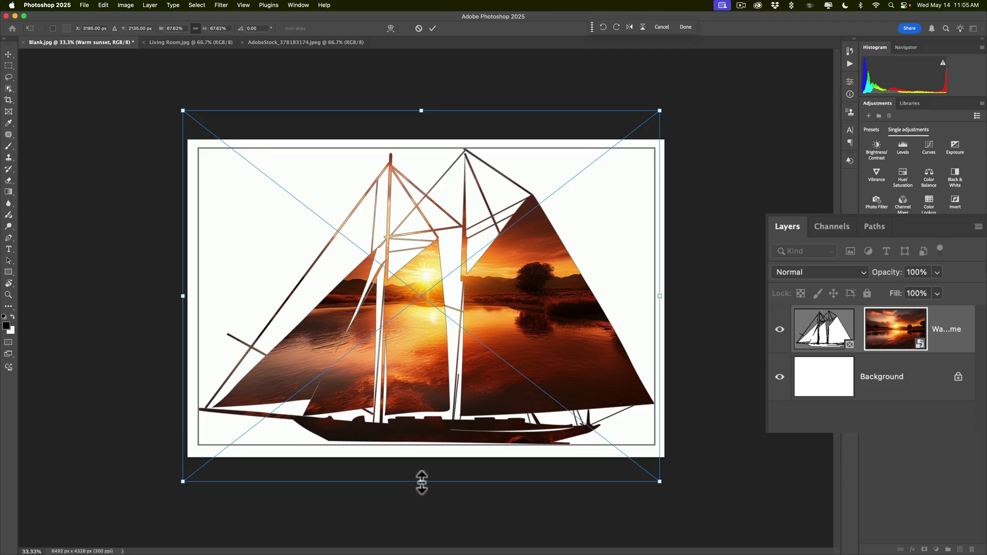
pyautogui.moveTo(420, 480); pyautogui.dragTo(421, 451)
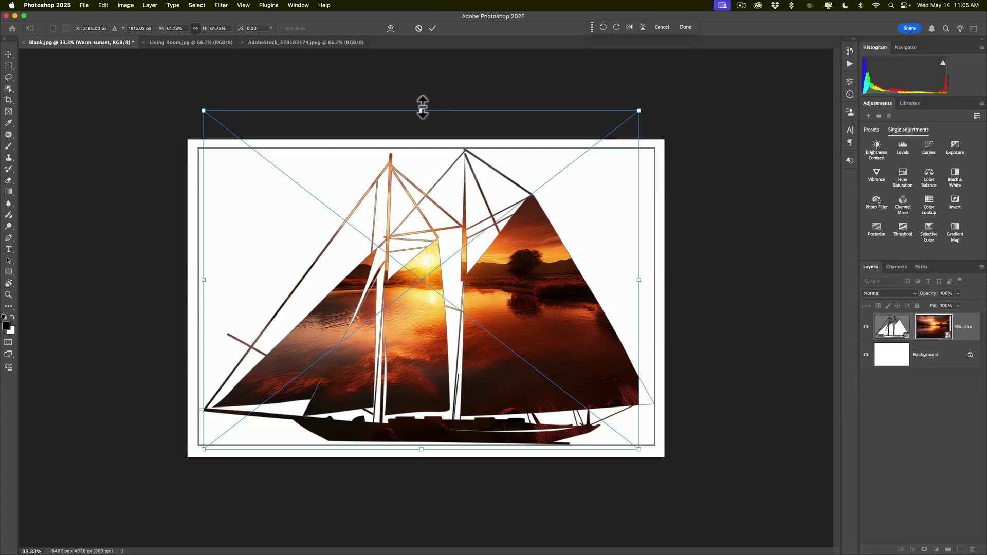
pyautogui.moveTo(421, 110); pyautogui.dragTo(421, 148)
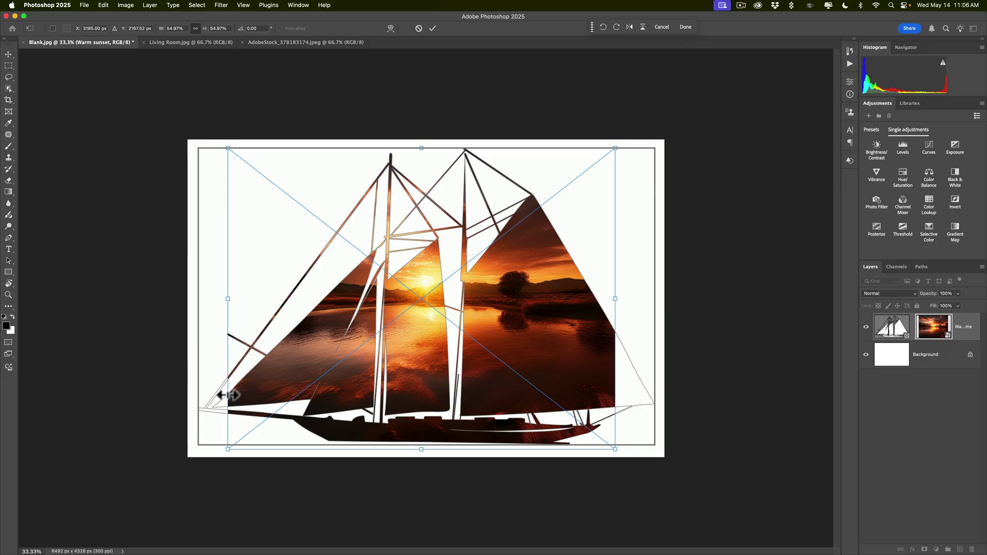
# - With width and height unlinked, stretch the sunset wider both ways, nudge it left, and commit
pyautogui.moveTo(230, 299)
pyautogui.mouseDown()
pyautogui.moveTo(208, 300)
pyautogui.moveTo(225, 299)
pyautogui.mouseUp()
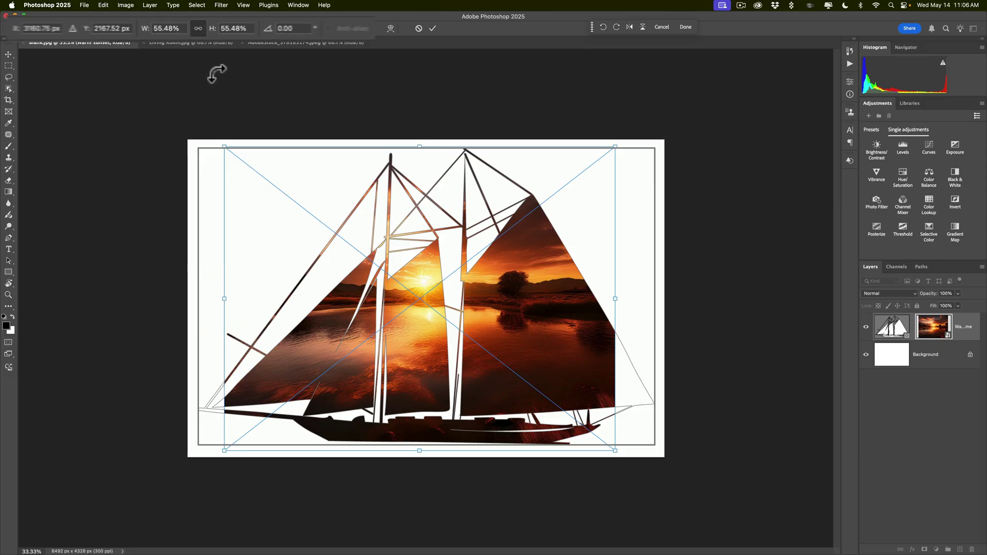
pyautogui.click(198, 28)
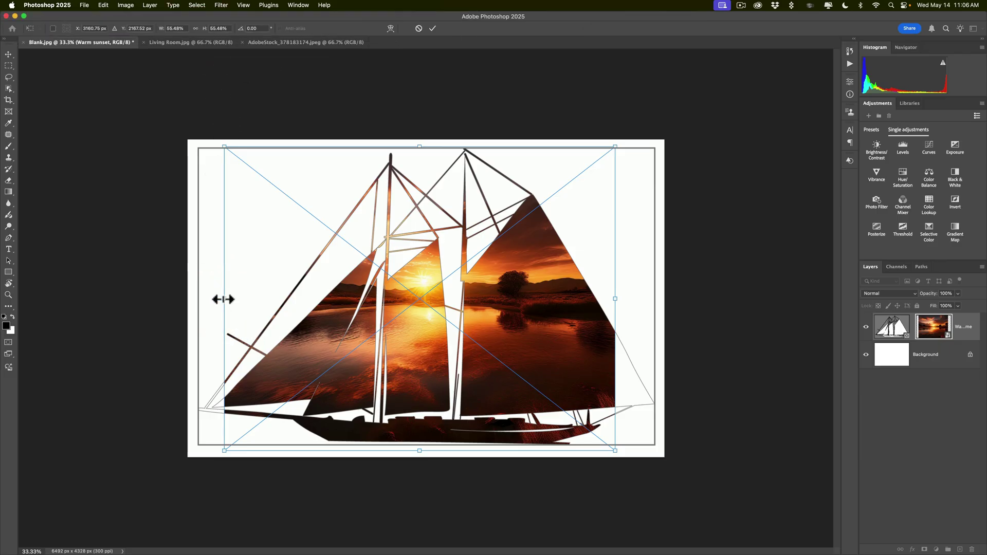
pyautogui.moveTo(223, 299); pyautogui.dragTo(198, 298)
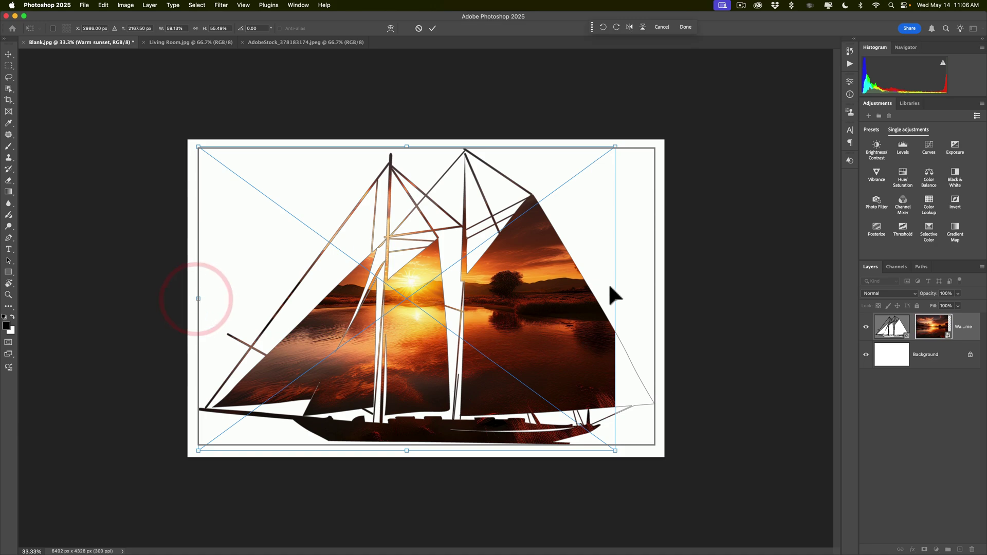
pyautogui.moveTo(616, 299); pyautogui.dragTo(664, 299)
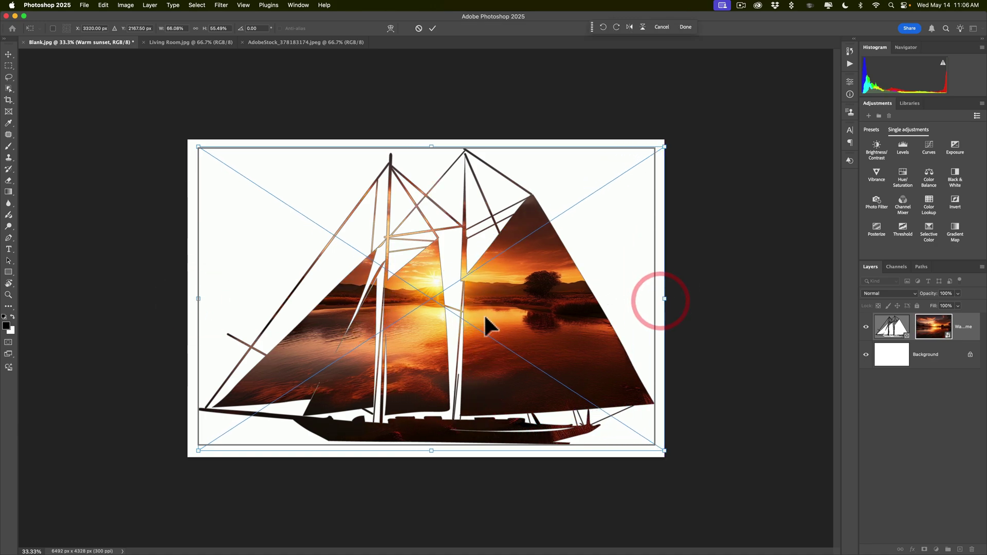
pyautogui.moveTo(484, 318); pyautogui.dragTo(477, 314)
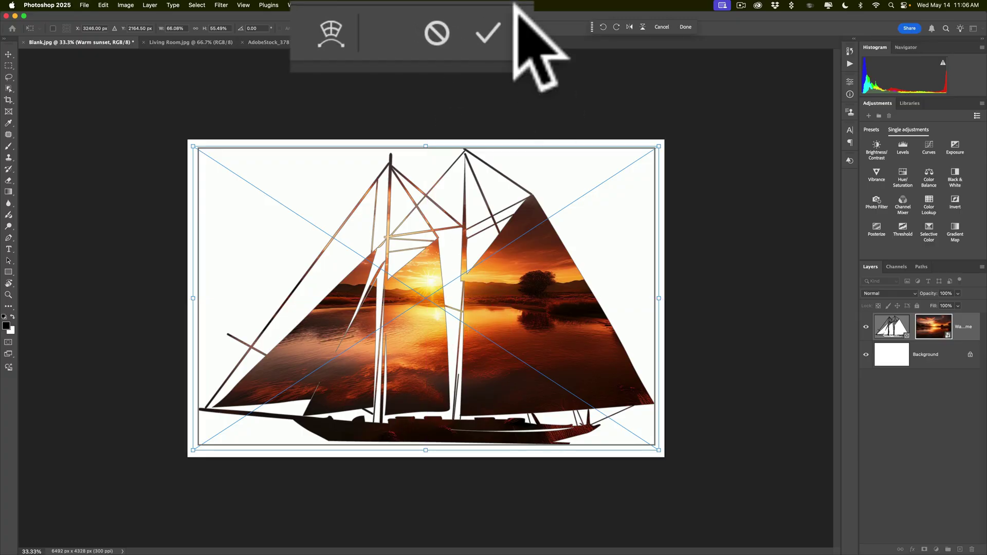
pyautogui.click(499, 26)
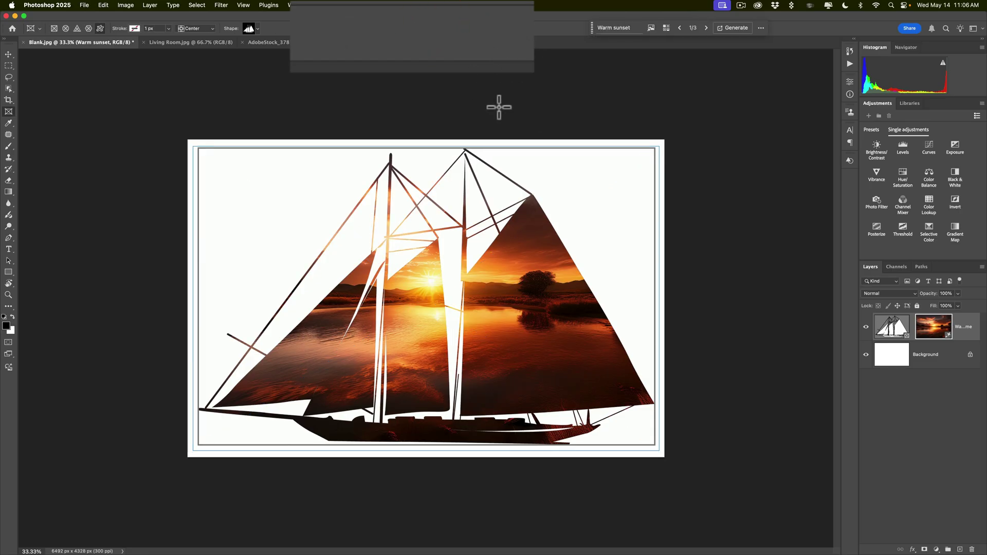
pyautogui.press('super')
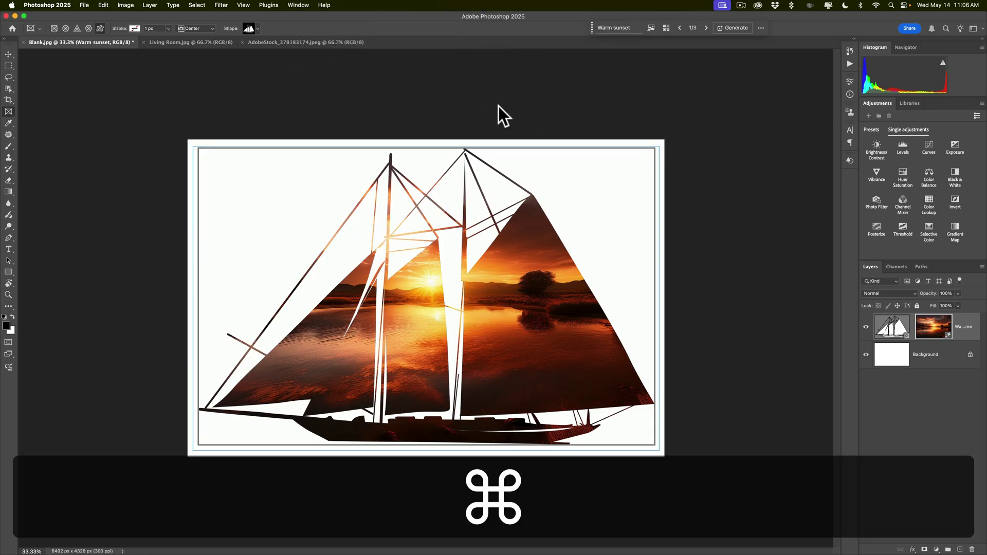
pyautogui.press('super+0')
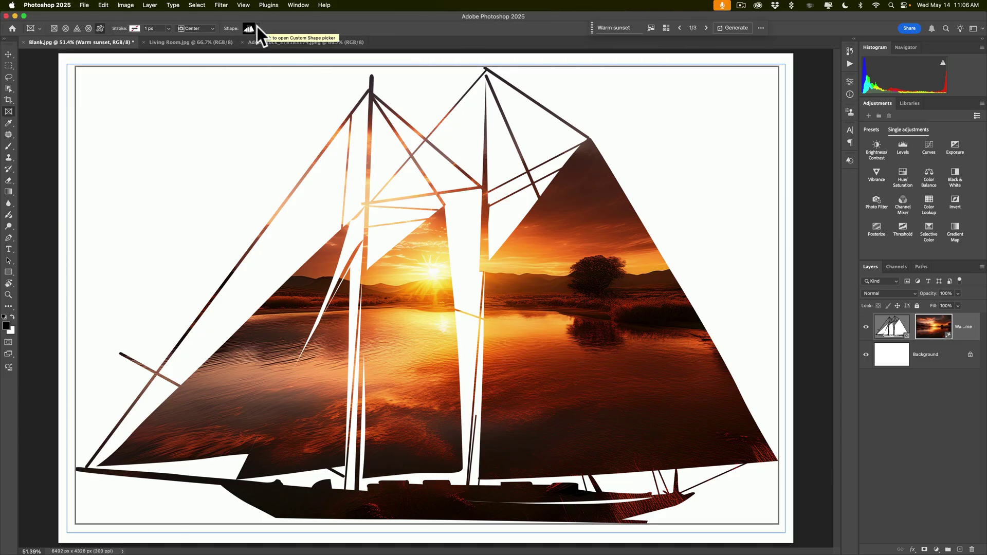
pyautogui.click(258, 27)
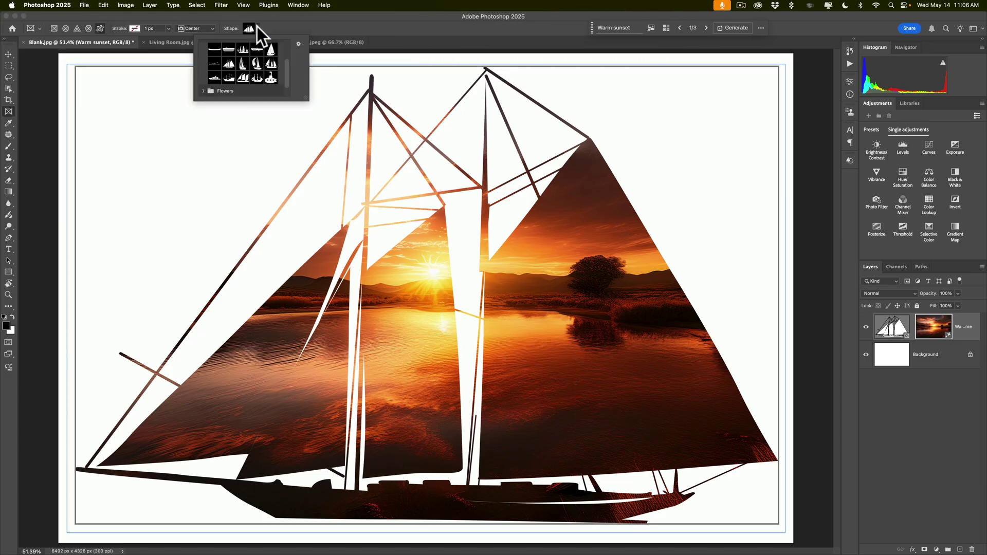
pyautogui.click(286, 45)
pyautogui.click(204, 71)
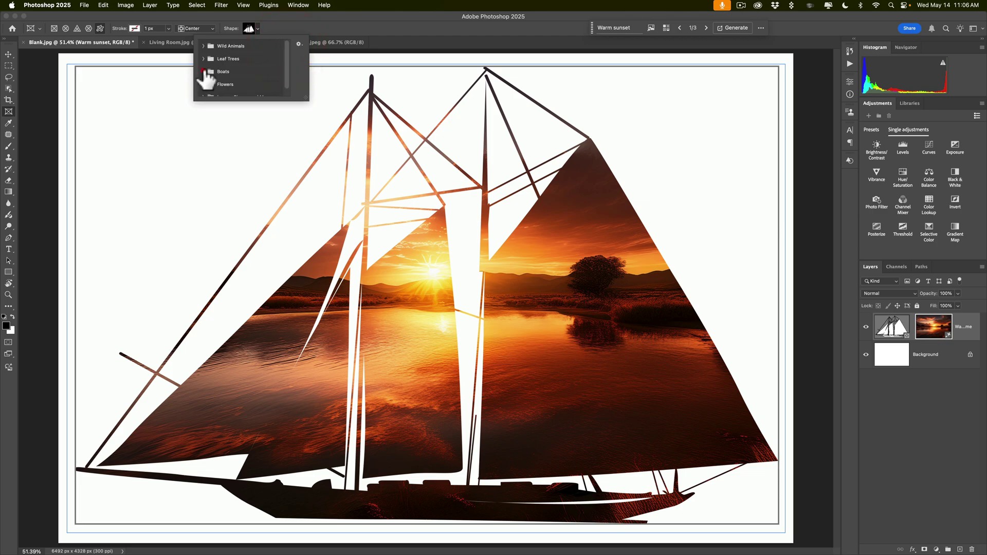
pyautogui.click(257, 27)
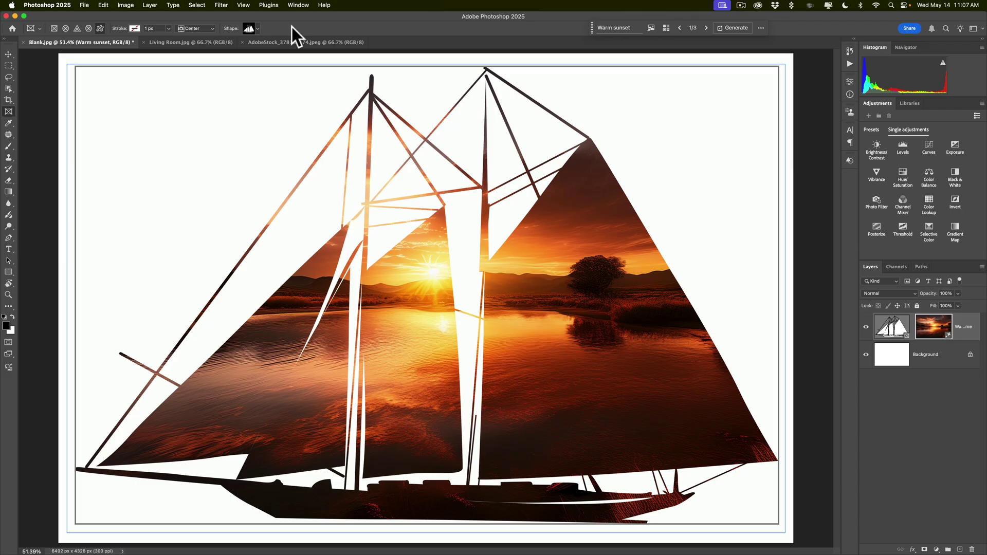
# - Switch to Living Room.jpg and set the Frame tool back to rectangular frames
pyautogui.click(198, 41)
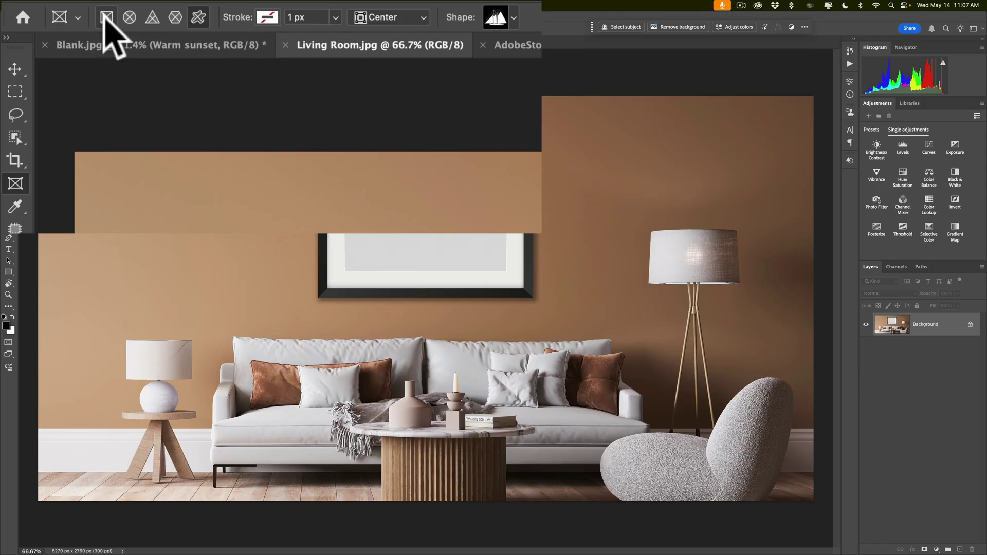
pyautogui.click(106, 16)
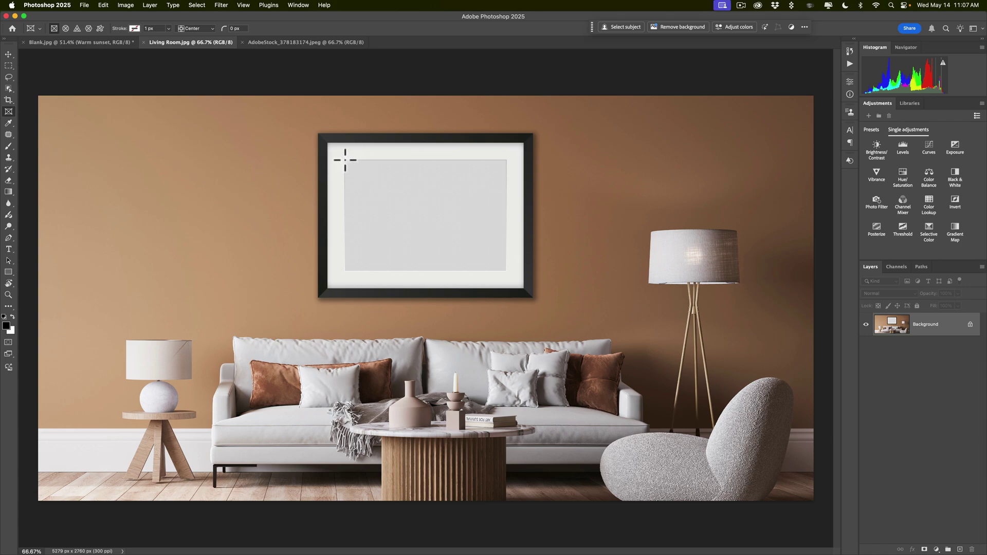
# - Draw a rectangular frame inside the wall picture's mat and place 2x3 Golden Retrievers.jpeg in it
pyautogui.moveTo(346, 160); pyautogui.dragTo(506, 271)
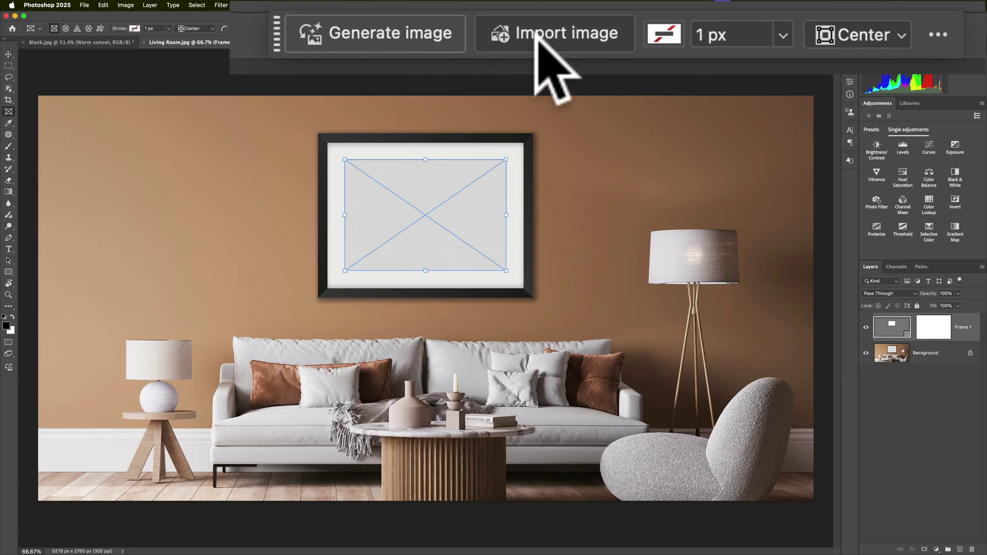
pyautogui.click(536, 38)
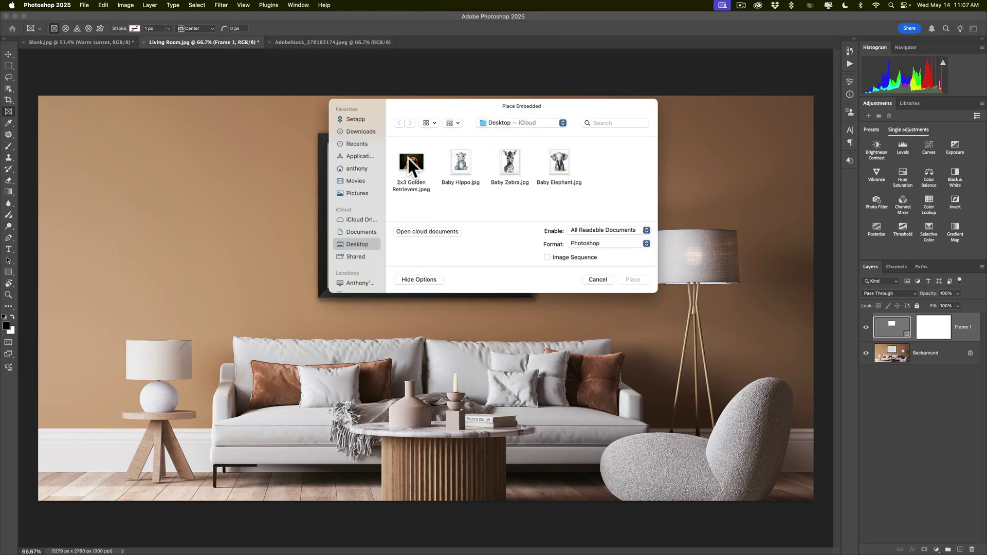
pyautogui.click(410, 164)
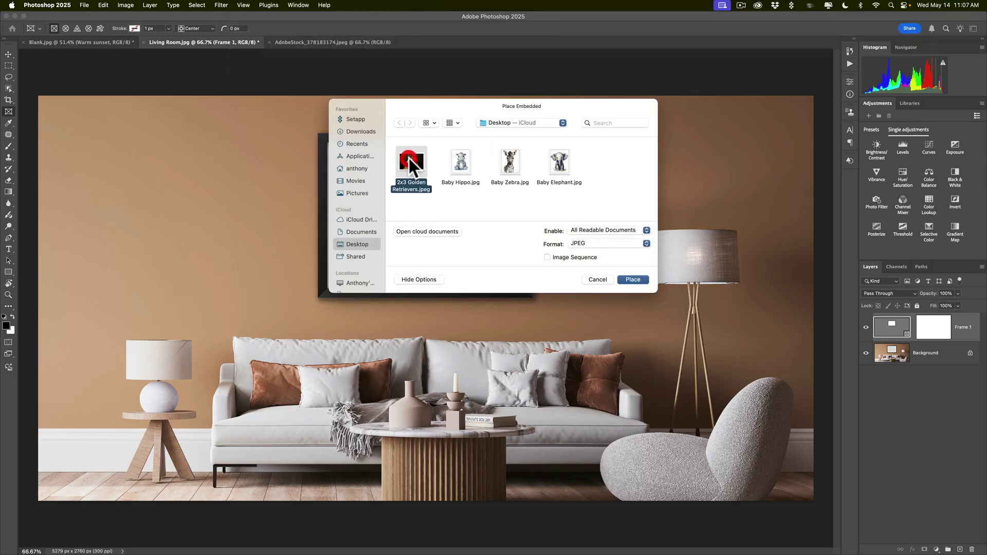
pyautogui.click(634, 280)
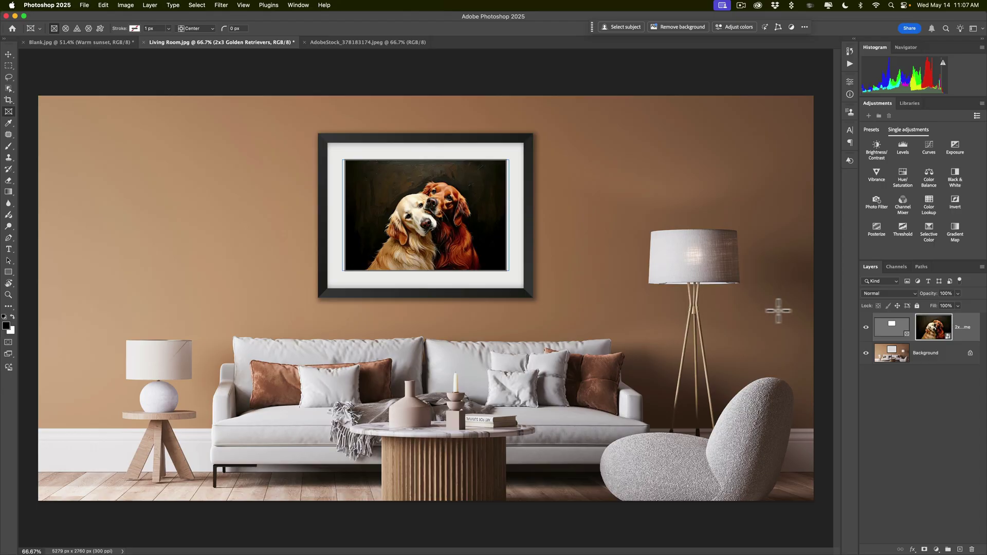
# - Nudge the golden retriever painting slightly within its frame and commit the Free Transform
pyautogui.click(861, 334)
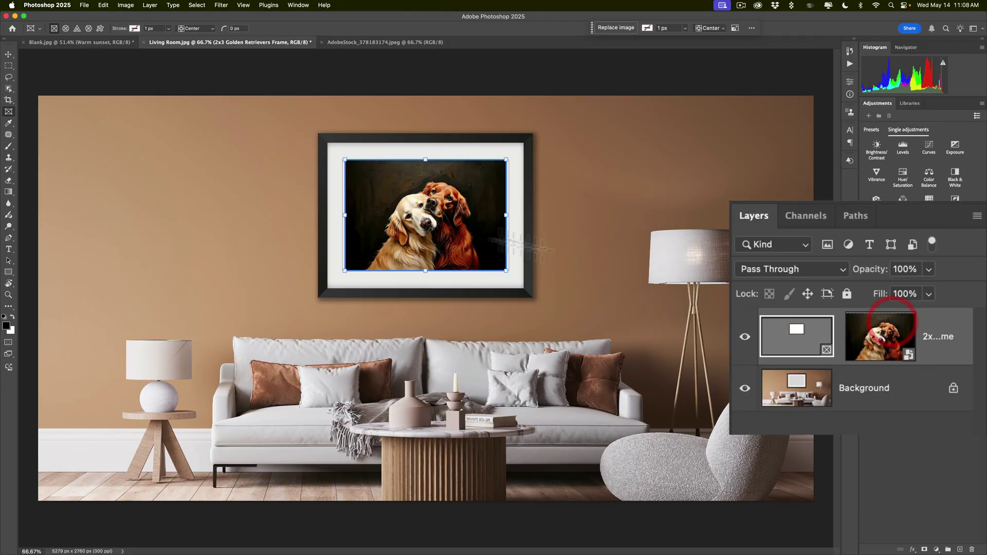
pyautogui.moveTo(431, 216); pyautogui.dragTo(419, 218)
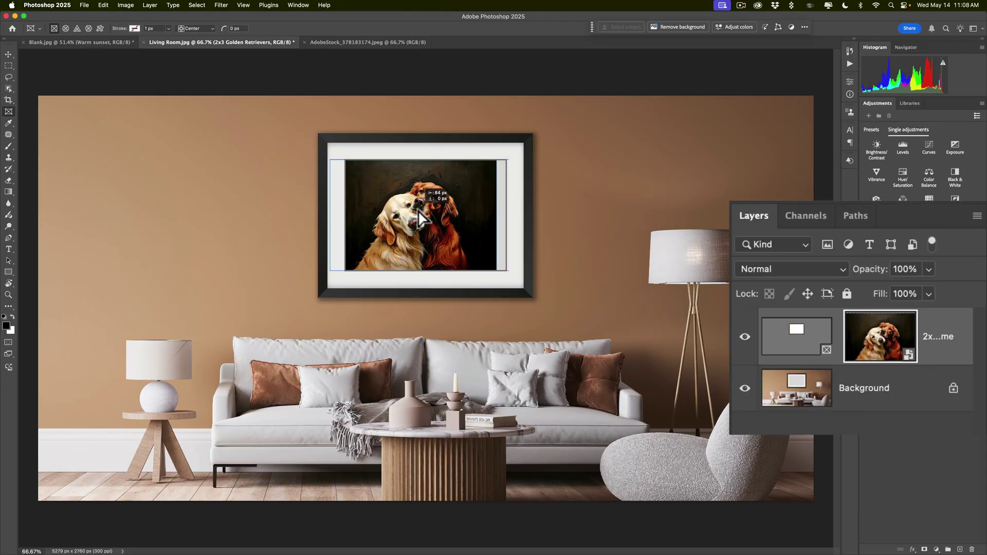
pyautogui.press('super+z')
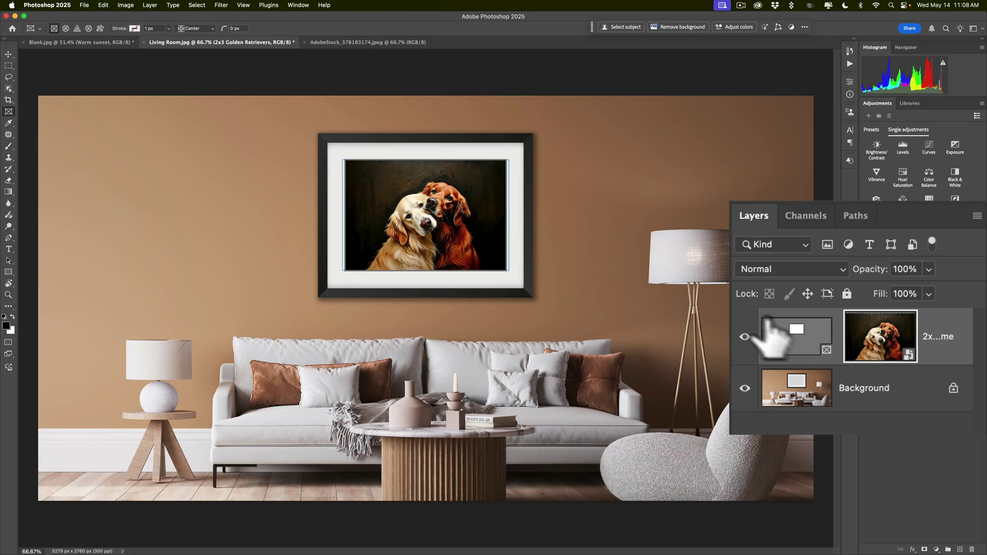
pyautogui.click(884, 340)
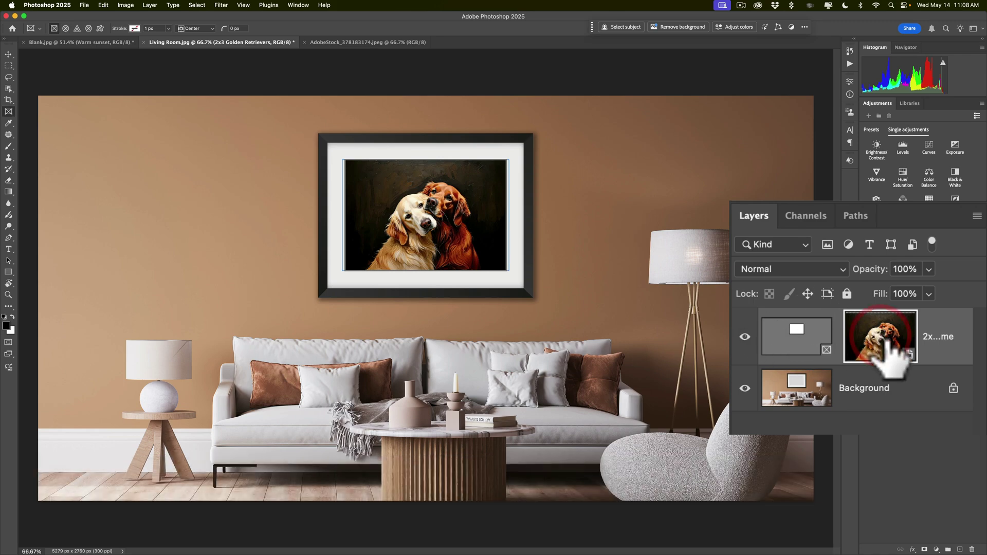
pyautogui.click(938, 331)
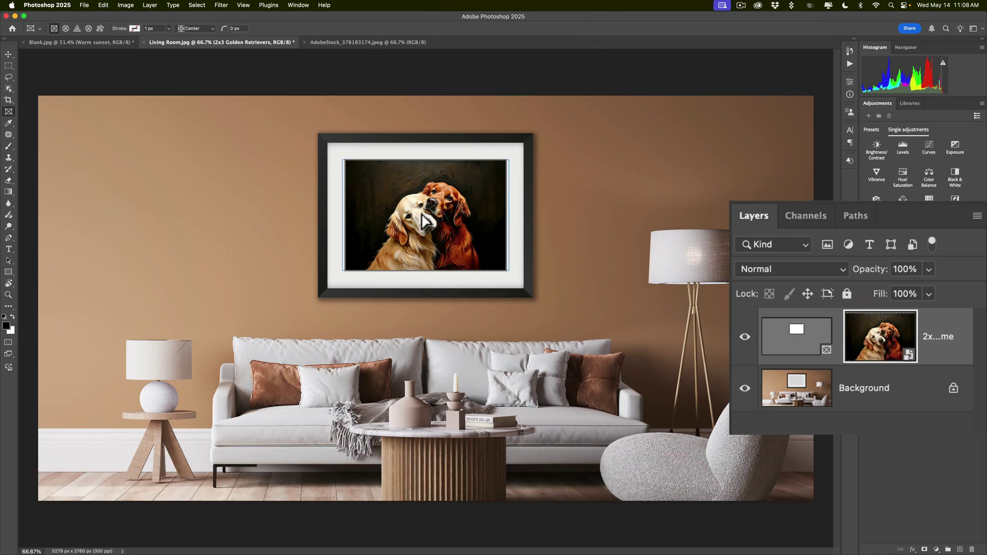
pyautogui.moveTo(425, 221); pyautogui.dragTo(424, 222)
pyautogui.click(537, 226)
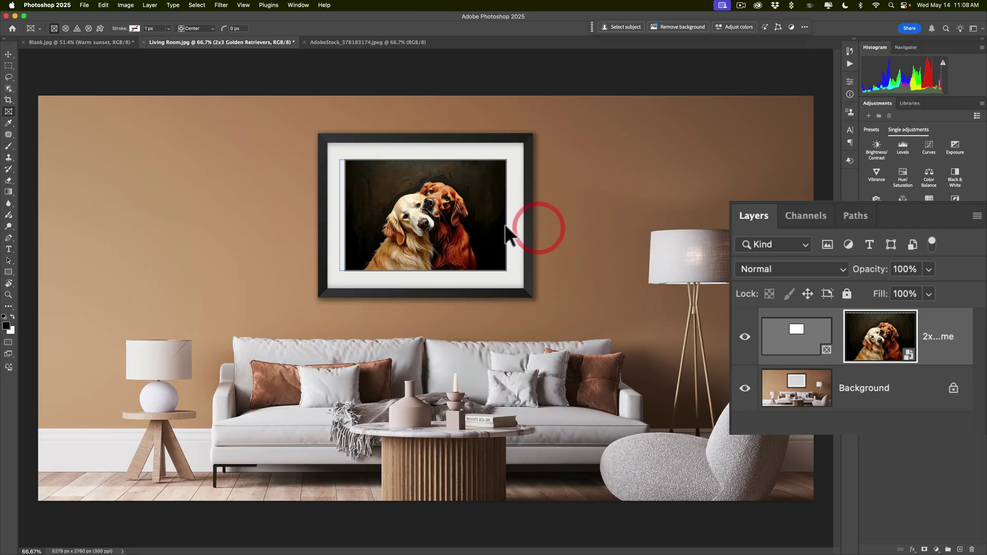
pyautogui.press('super')
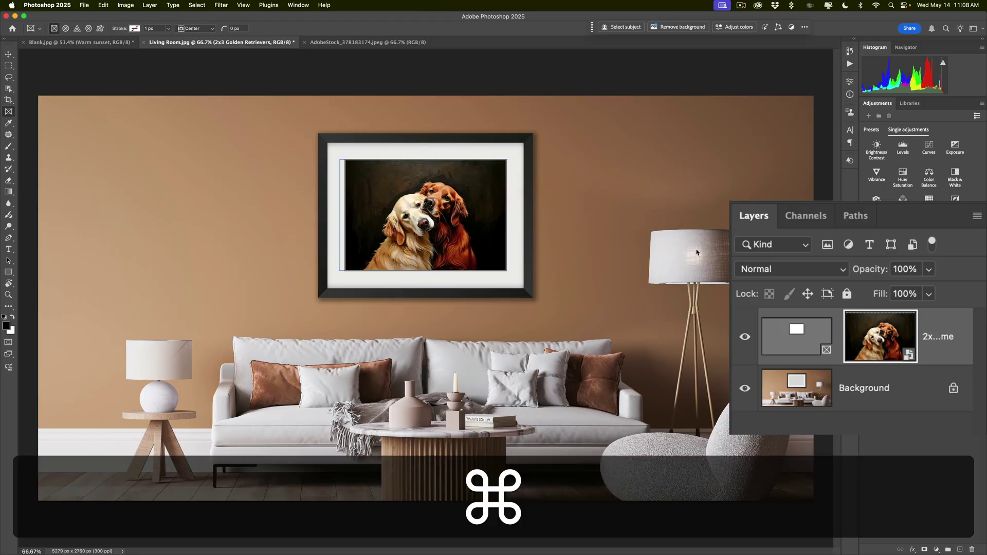
pyautogui.press('super+t')
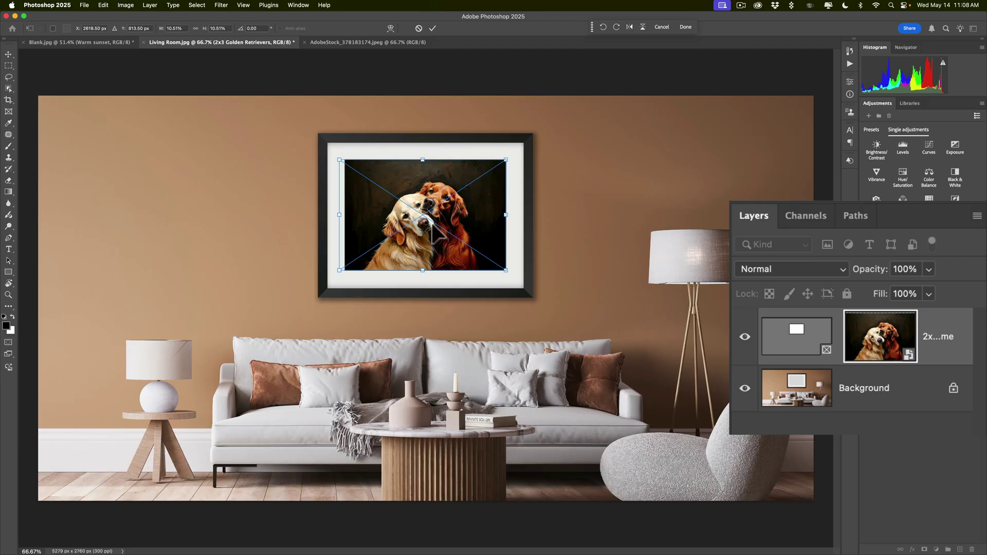
pyautogui.click(434, 29)
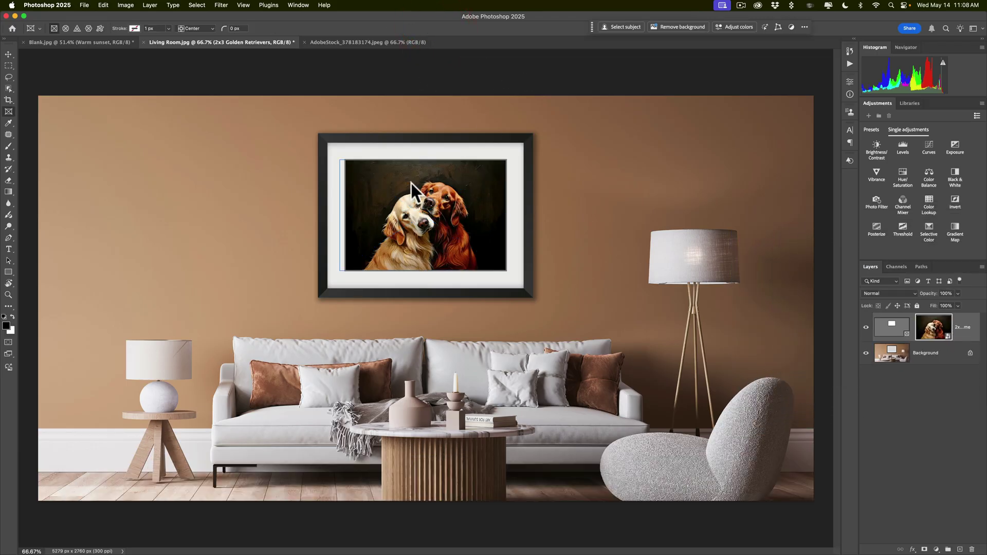
# - In the AdobeStock nursery document, draw Frame 1 to Frame 3 over the left, middle and right wall frames
pyautogui.click(359, 44)
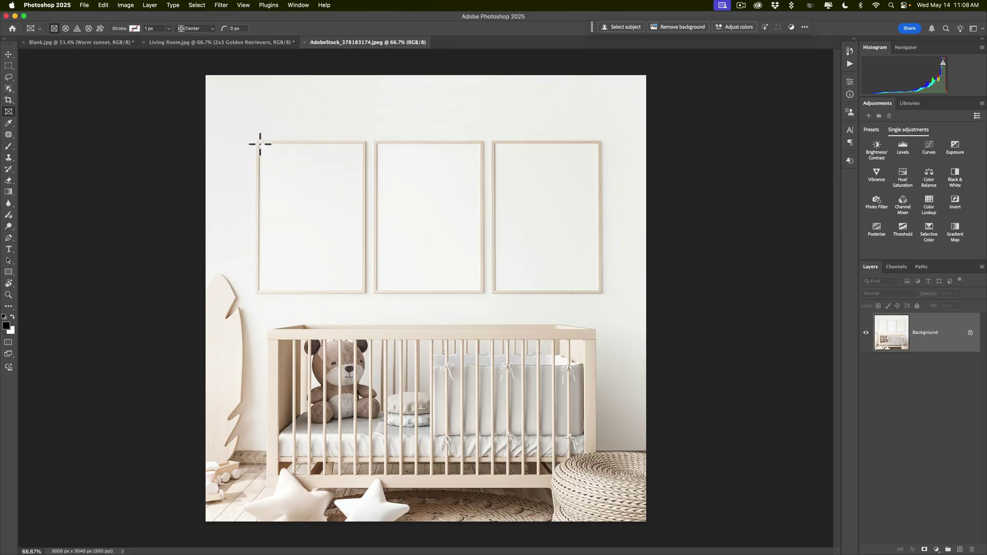
pyautogui.moveTo(260, 144); pyautogui.dragTo(363, 290)
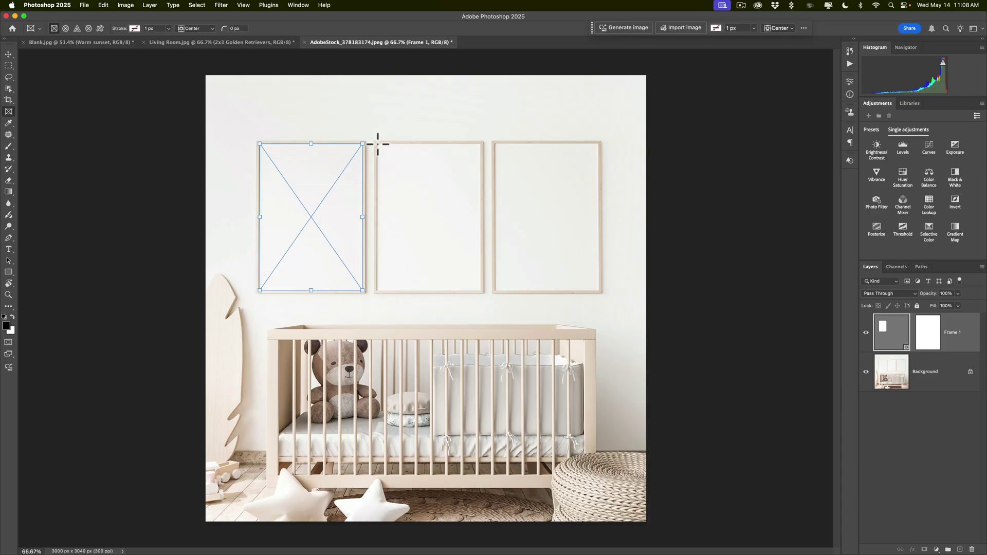
pyautogui.moveTo(377, 144); pyautogui.dragTo(481, 290)
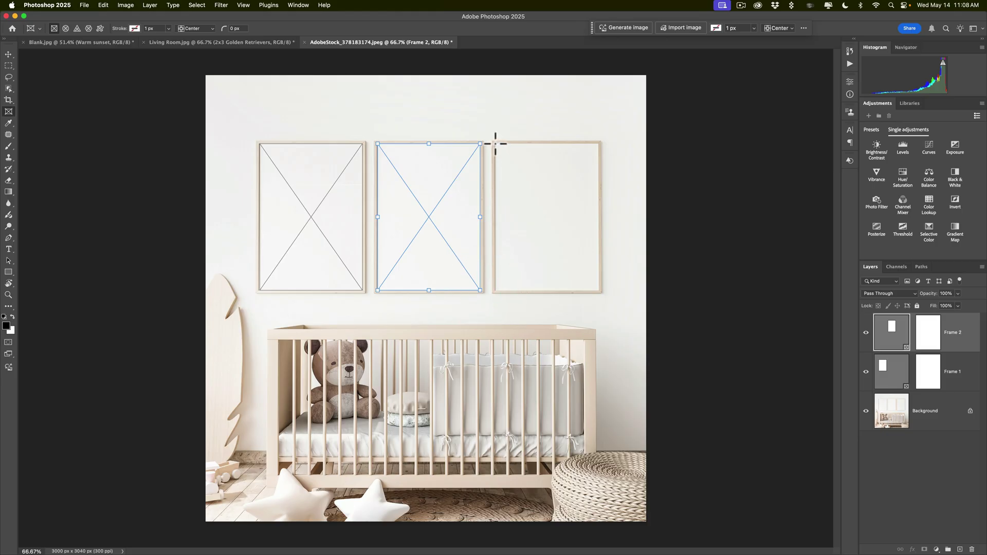
pyautogui.moveTo(496, 144); pyautogui.dragTo(600, 291)
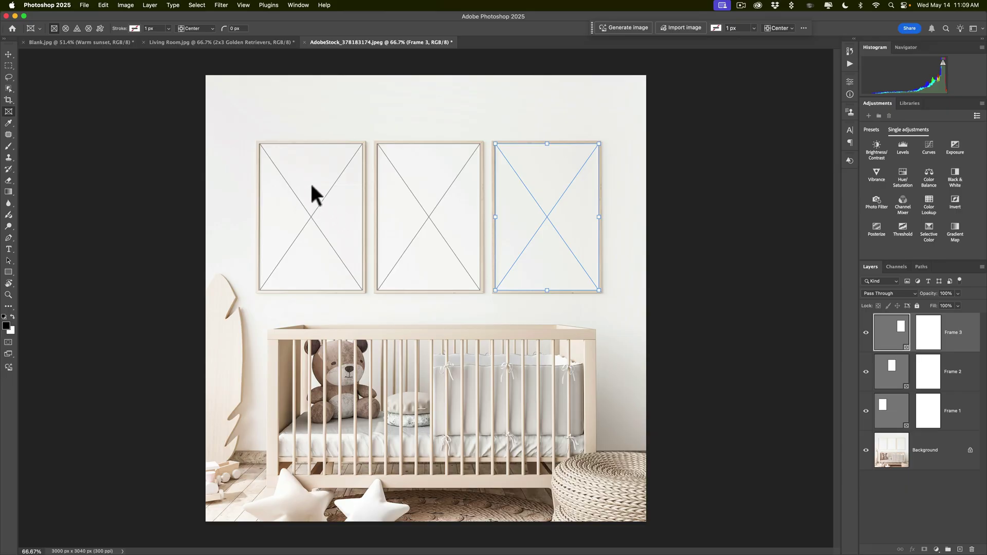
# - Place the Baby Hippo image into the left nursery frame
pyautogui.click(310, 183)
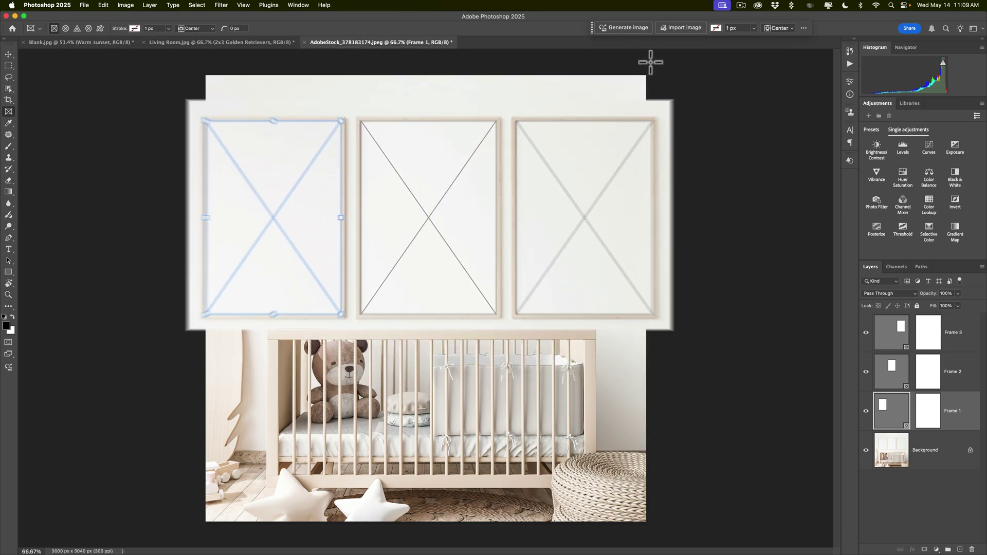
pyautogui.click(664, 28)
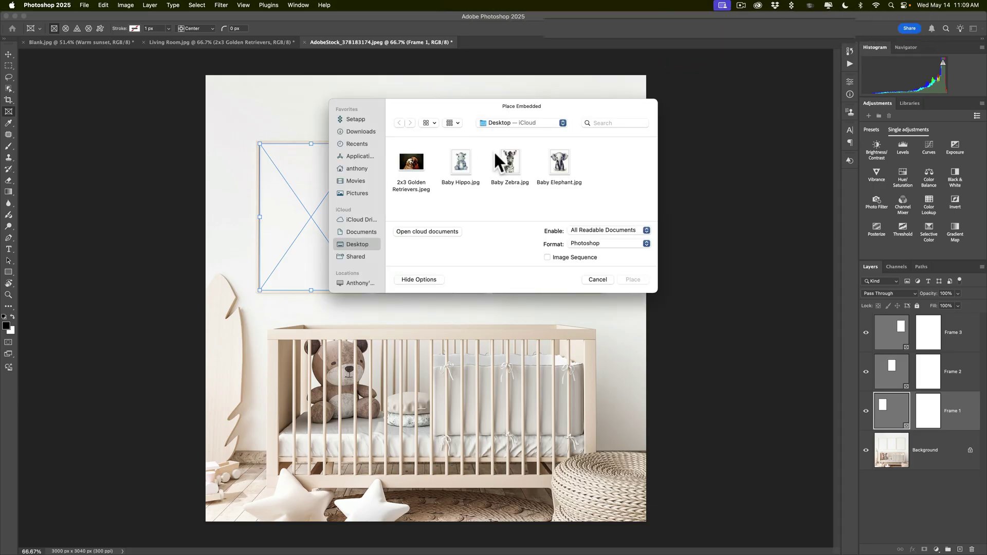
pyautogui.click(459, 156)
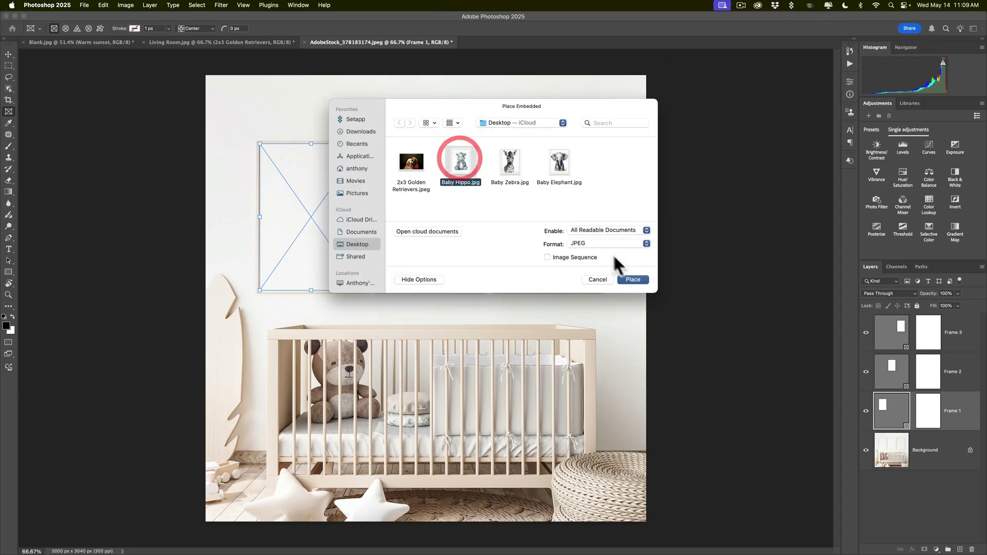
pyautogui.click(632, 278)
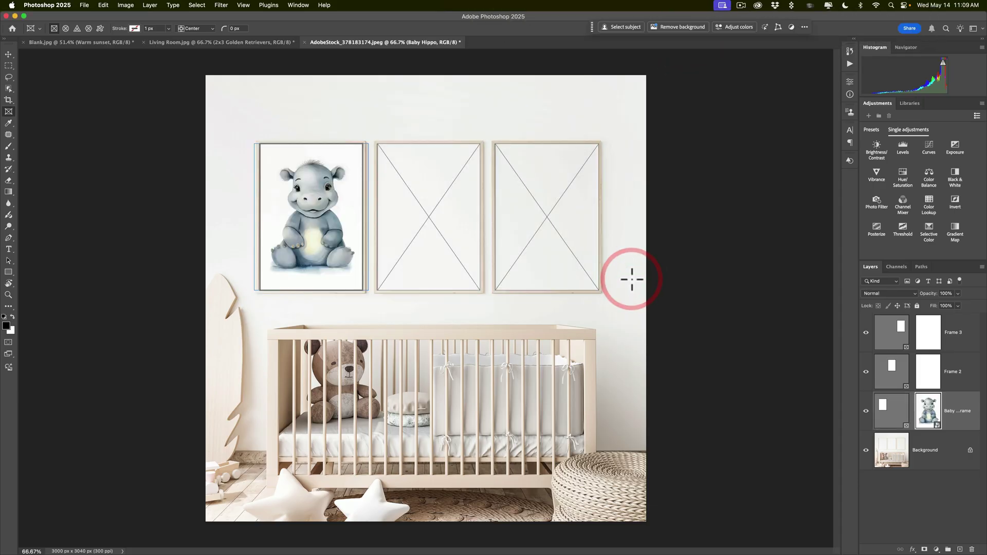
# - Place the Baby Zebra image into the middle nursery frame
pyautogui.click(441, 198)
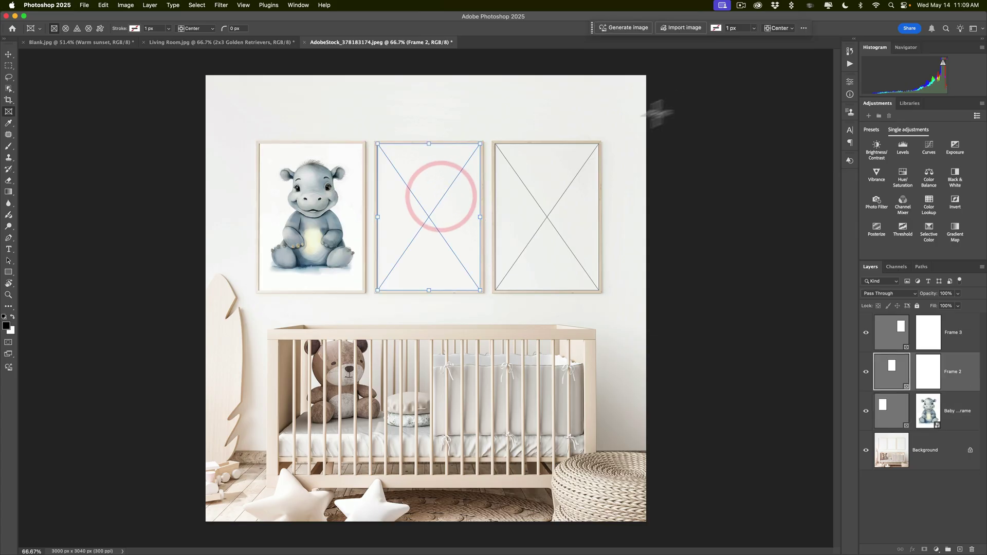
pyautogui.click(685, 28)
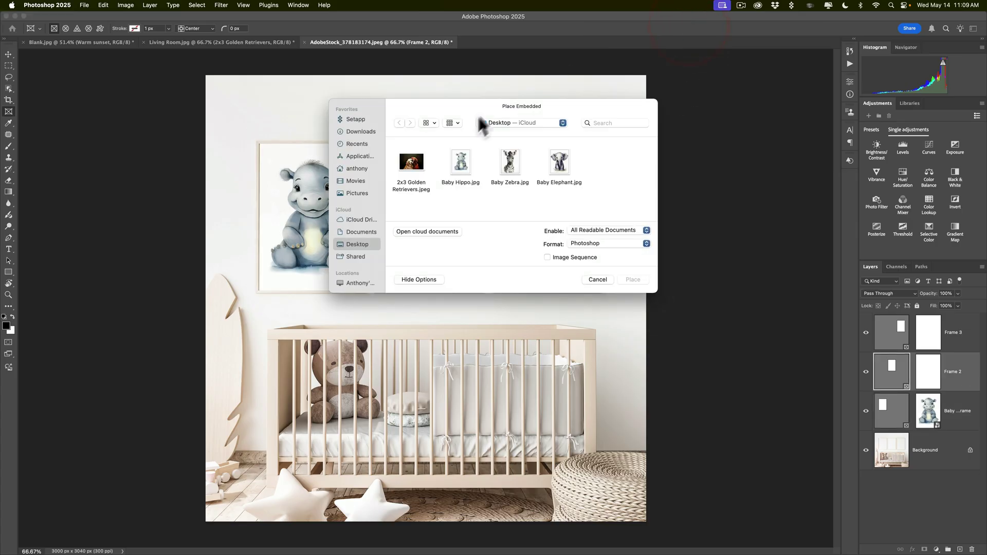
pyautogui.click(511, 164)
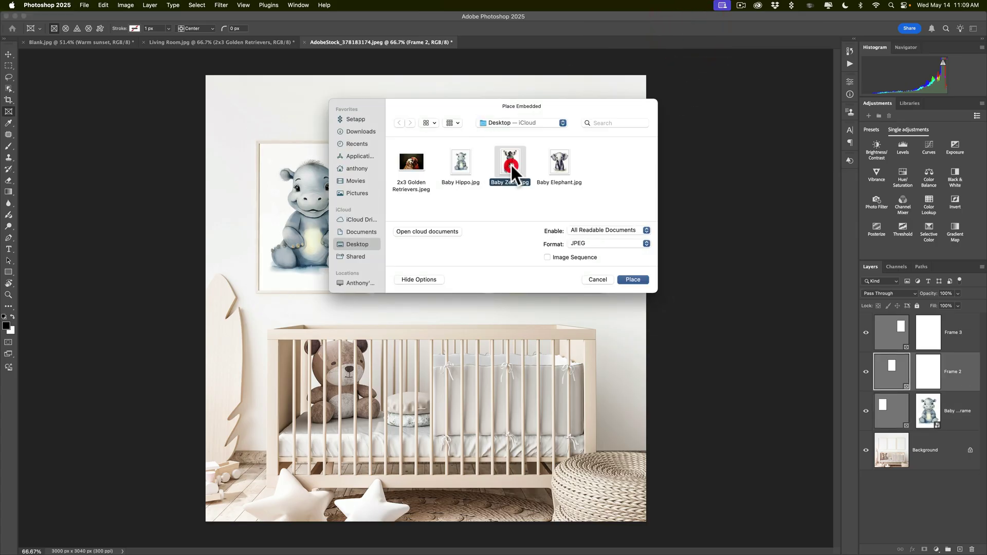
pyautogui.click(633, 280)
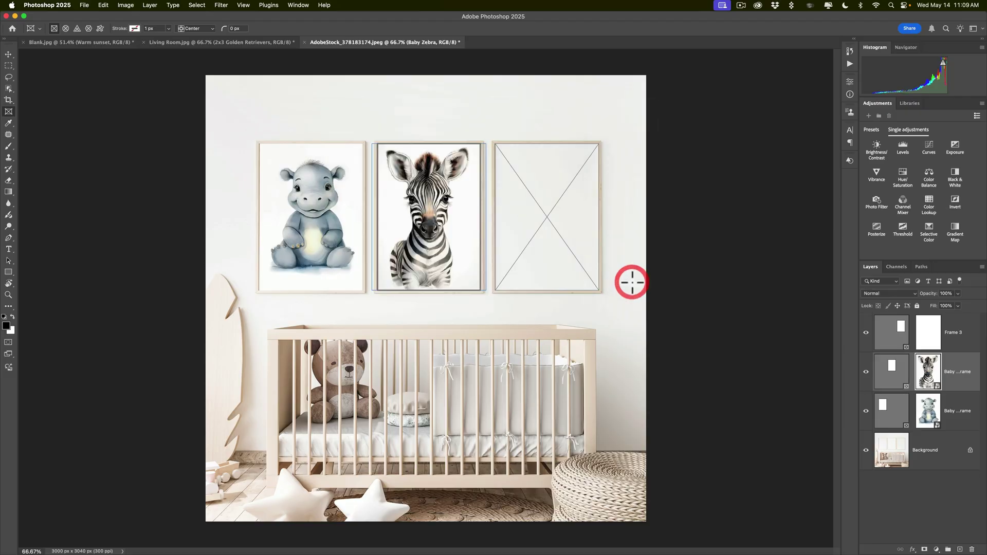
# - Place the Baby Elephant image into the right nursery frame
pyautogui.click(554, 191)
pyautogui.click(693, 26)
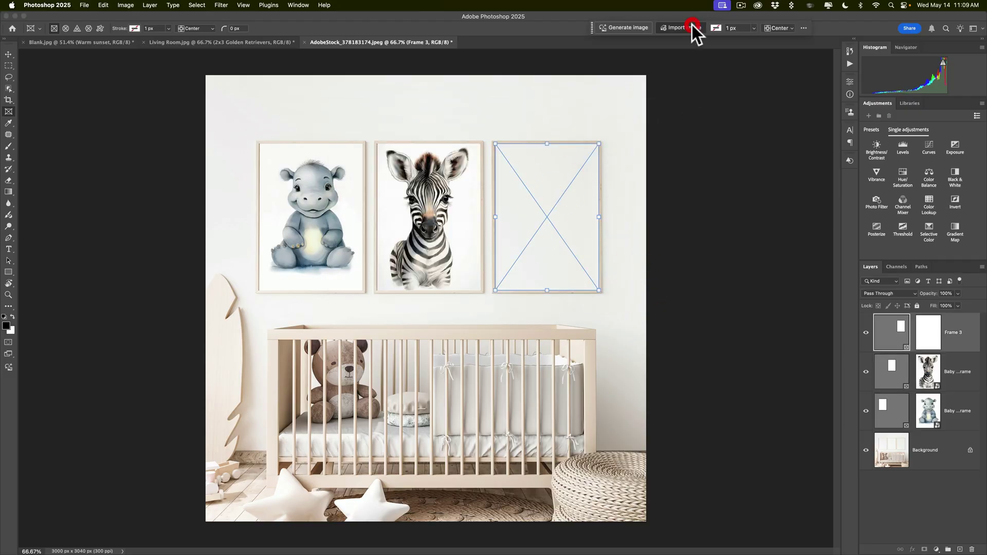
pyautogui.click(562, 162)
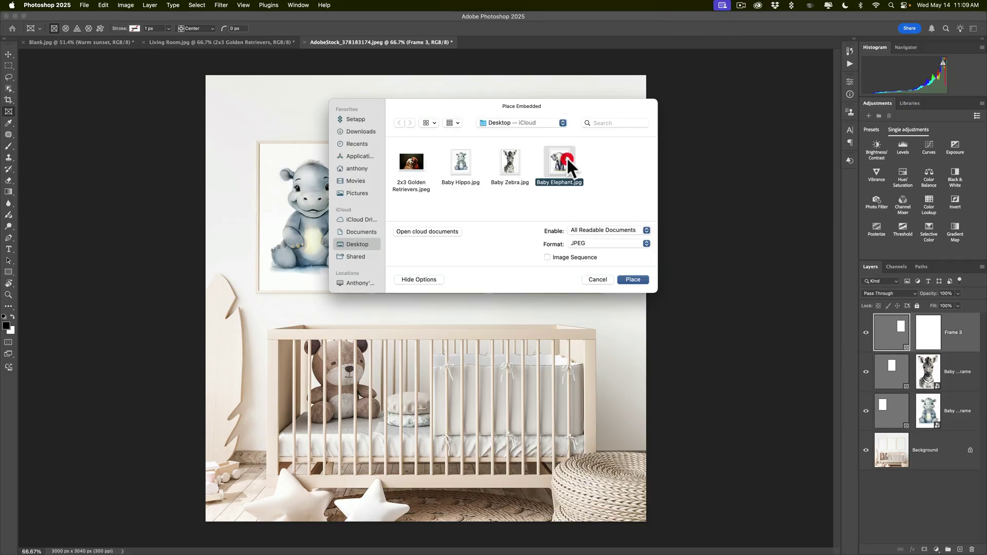
pyautogui.click(631, 280)
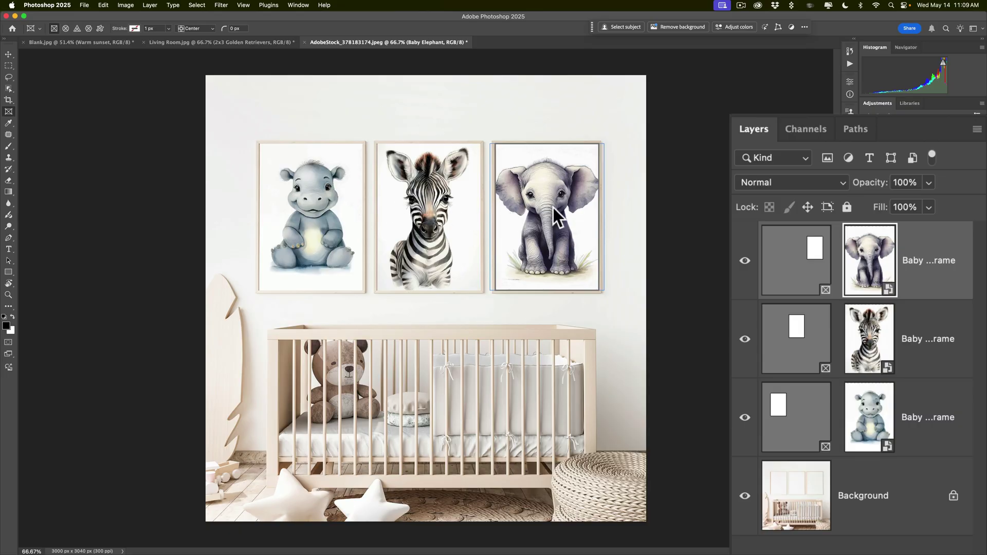
pyautogui.click(804, 245)
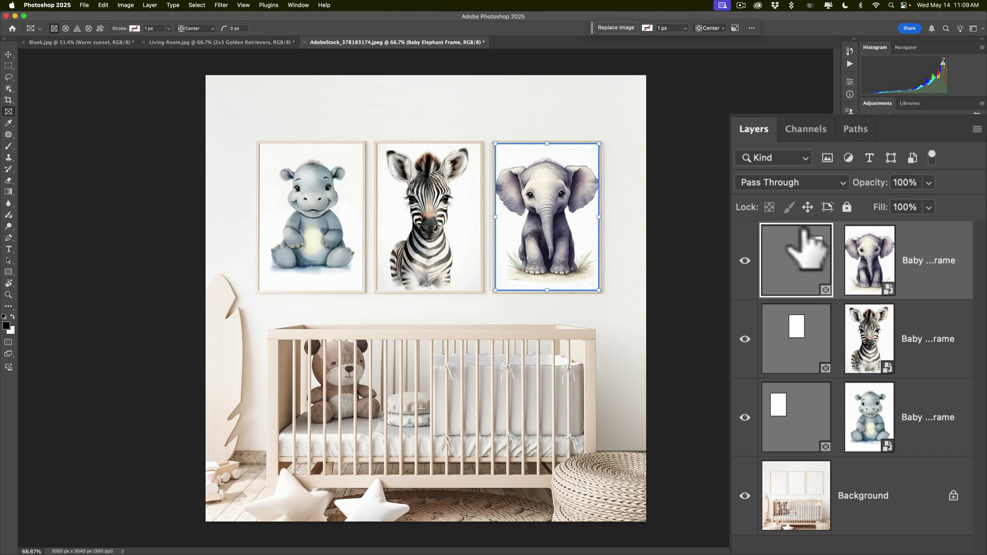
pyautogui.click(858, 242)
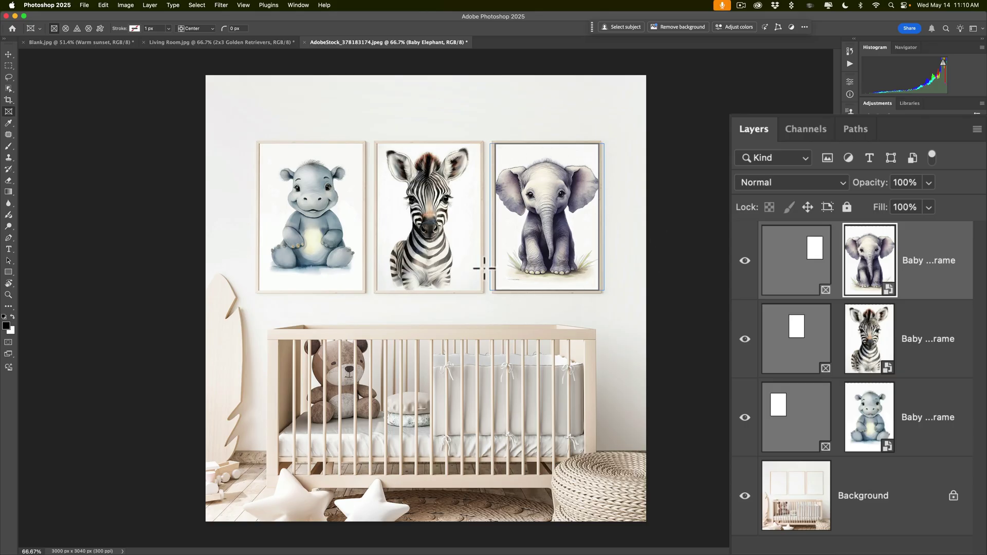
pyautogui.click(793, 352)
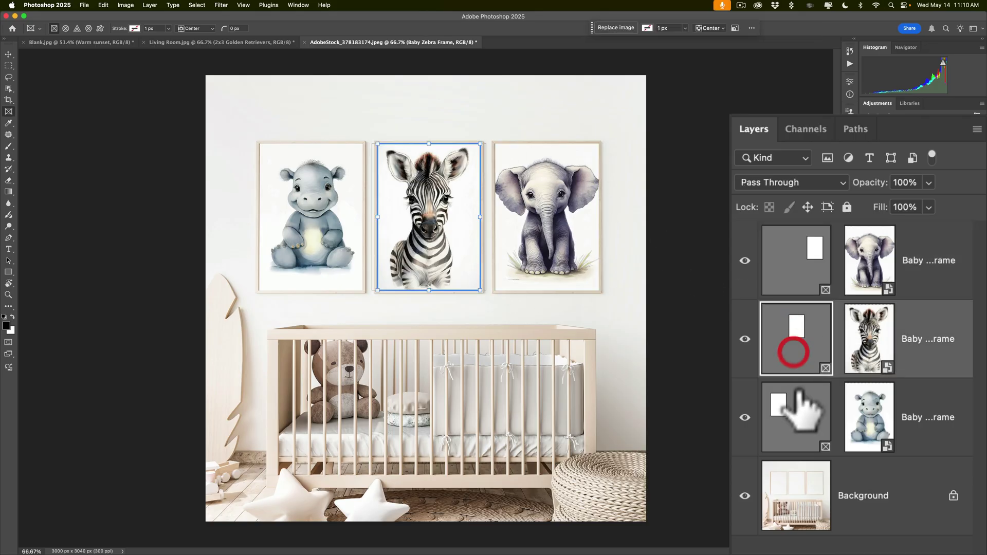
pyautogui.click(798, 409)
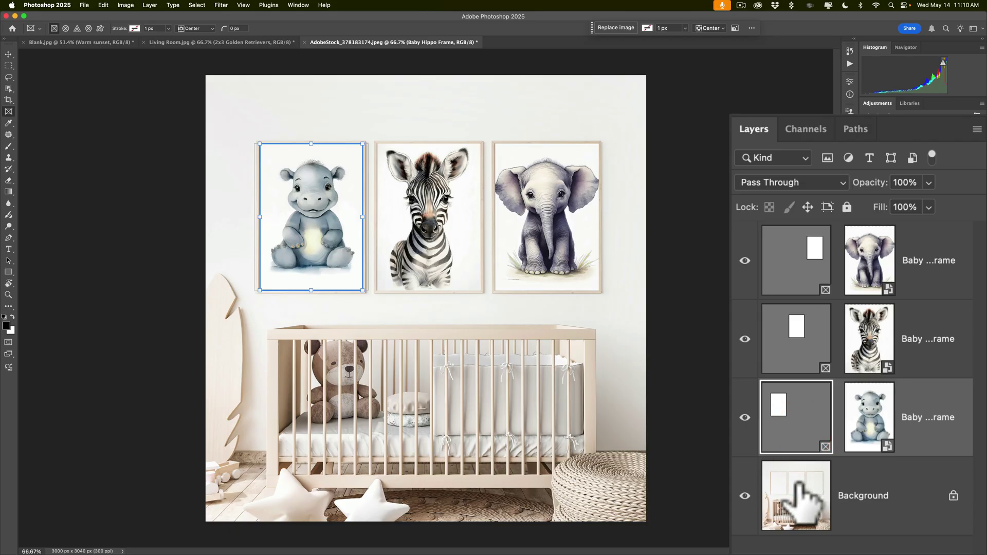
pyautogui.click(799, 484)
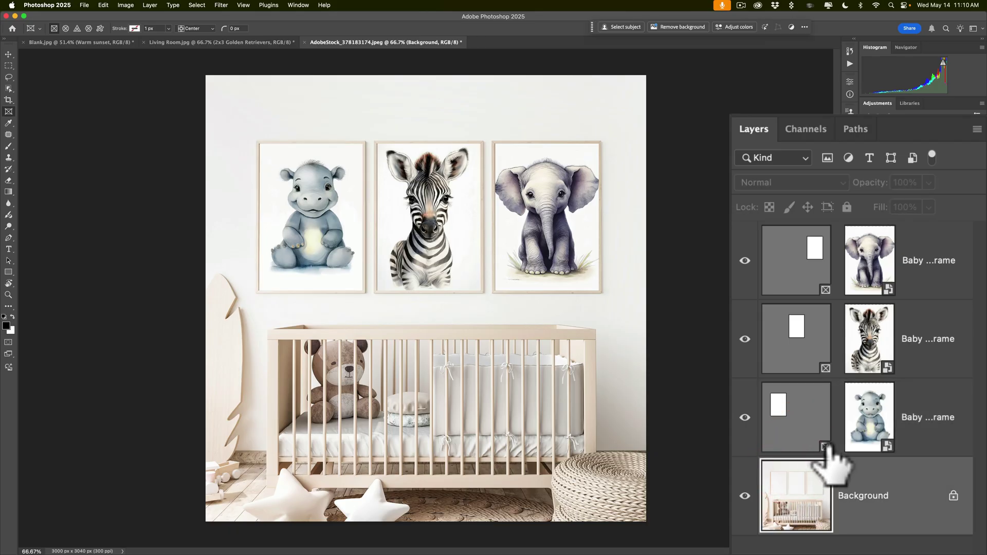